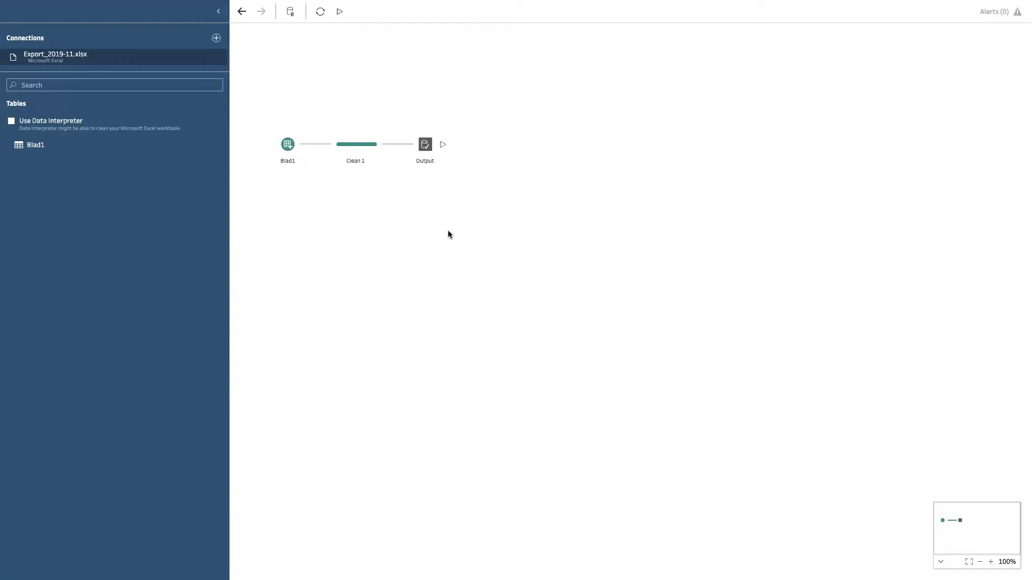
# Step: Remove the Blad1 input, Clean 1 and Output steps from the flow
pyautogui.moveTo(471, 241); pyautogui.dragTo(266, 99)
pyautogui.rightClick(282, 147)
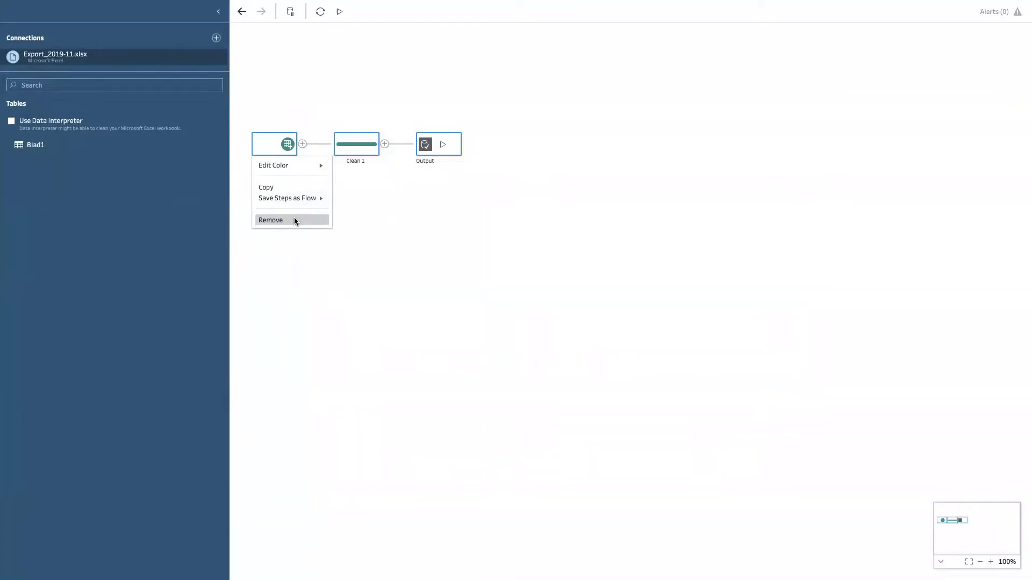
pyautogui.click(294, 220)
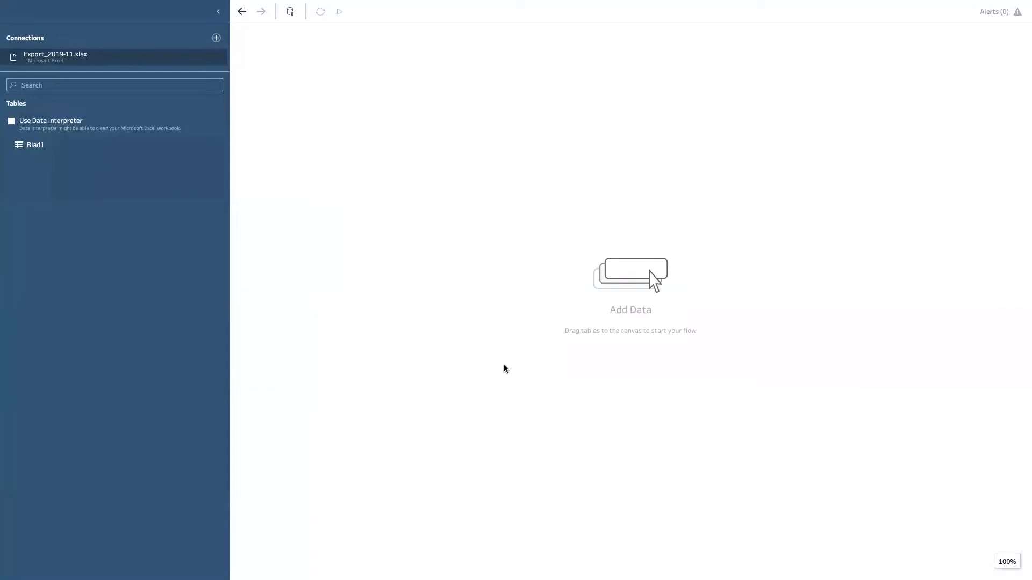
# Step: Remove the Export_2019-11.xlsx connection from the flow
pyautogui.moveTo(475, 3)
pyautogui.click(216, 38)
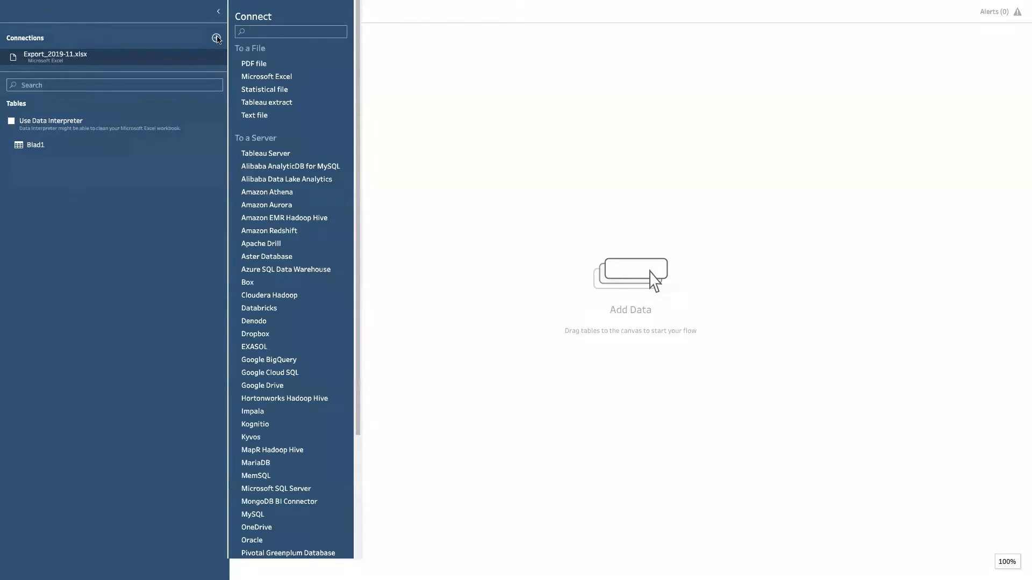
pyautogui.click(223, 54)
pyautogui.rightClick(223, 54)
pyautogui.click(227, 80)
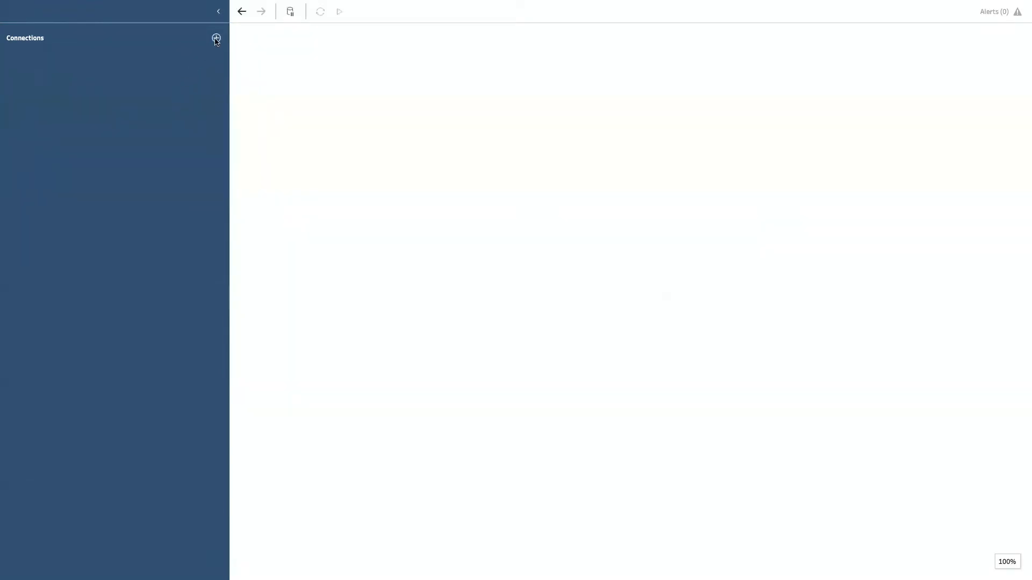
pyautogui.click(216, 39)
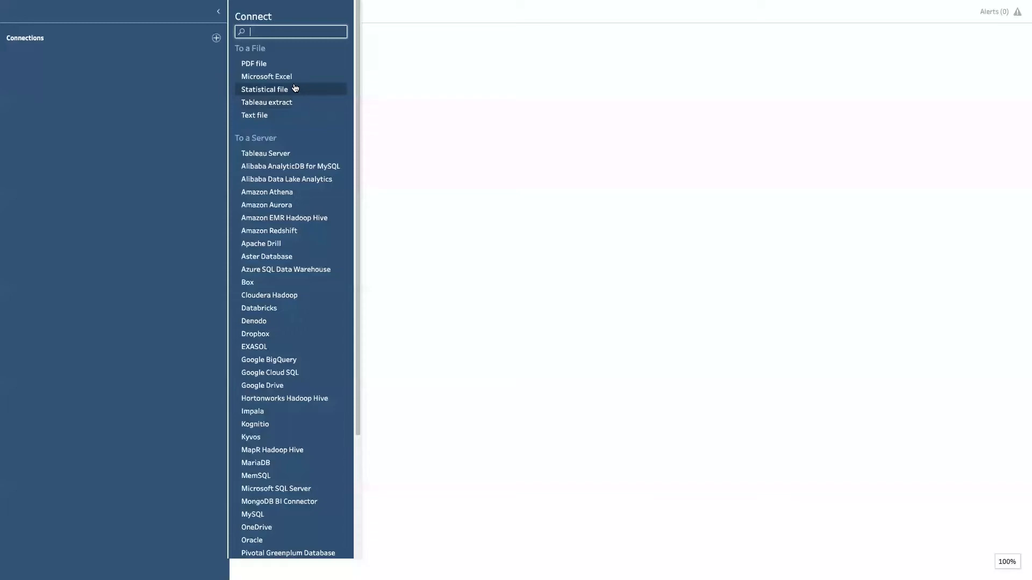
pyautogui.click(267, 117)
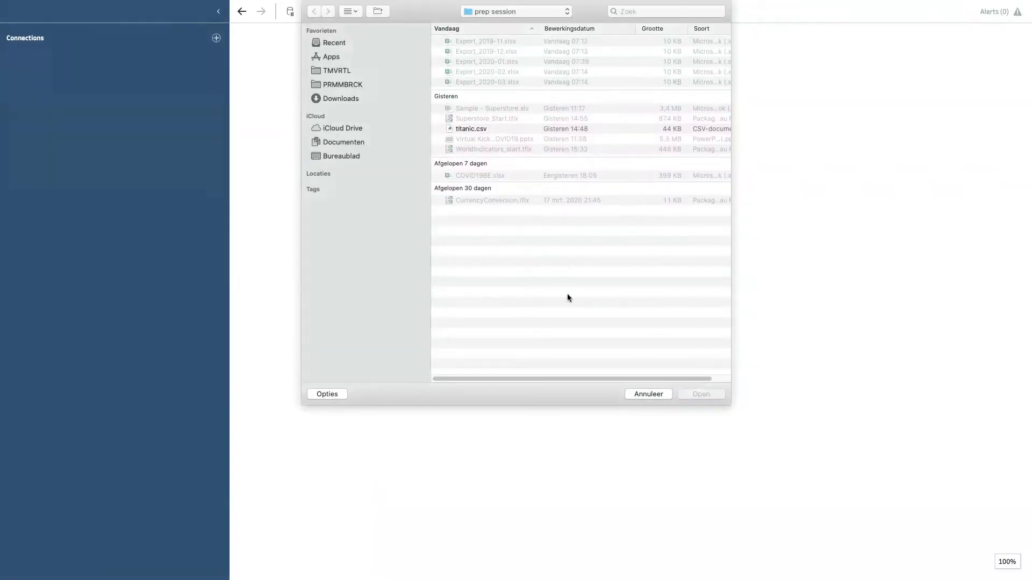
pyautogui.click(645, 391)
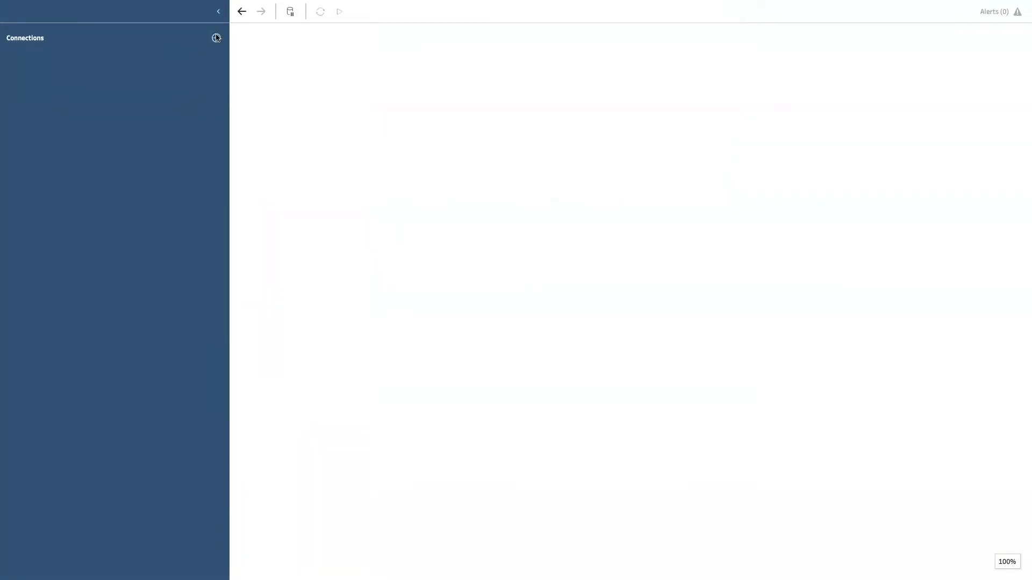
# Step: Connect to the Microsoft Excel file Sample - Superstore.xls in the prep session folder
pyautogui.click(216, 38)
pyautogui.click(264, 76)
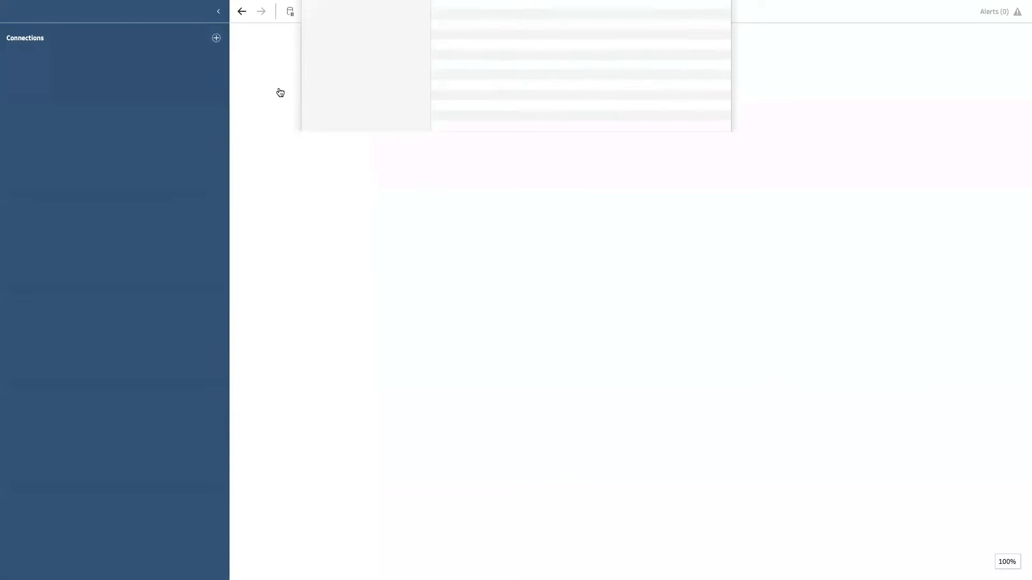
pyautogui.click(490, 41)
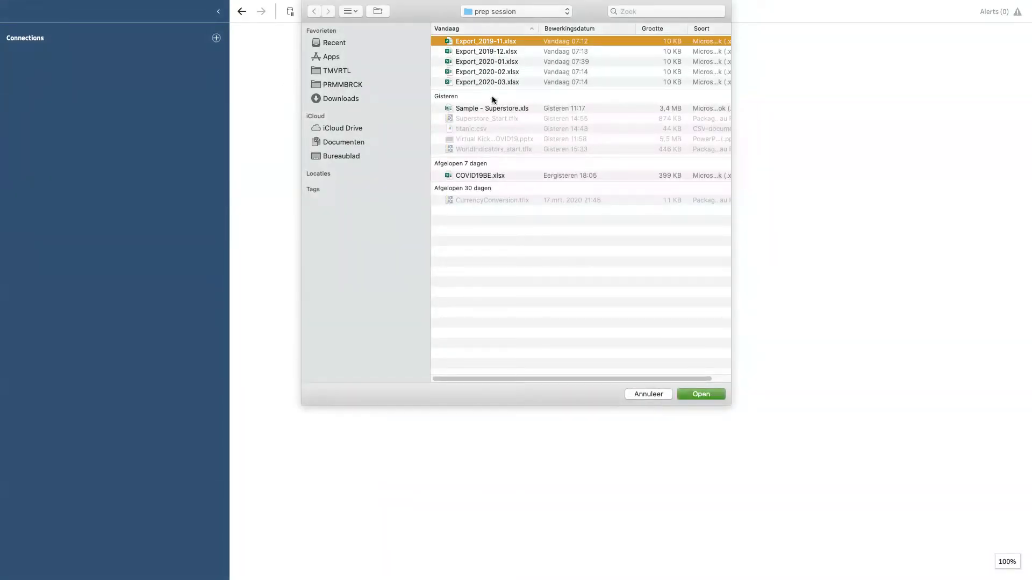
pyautogui.click(491, 108)
pyautogui.click(701, 397)
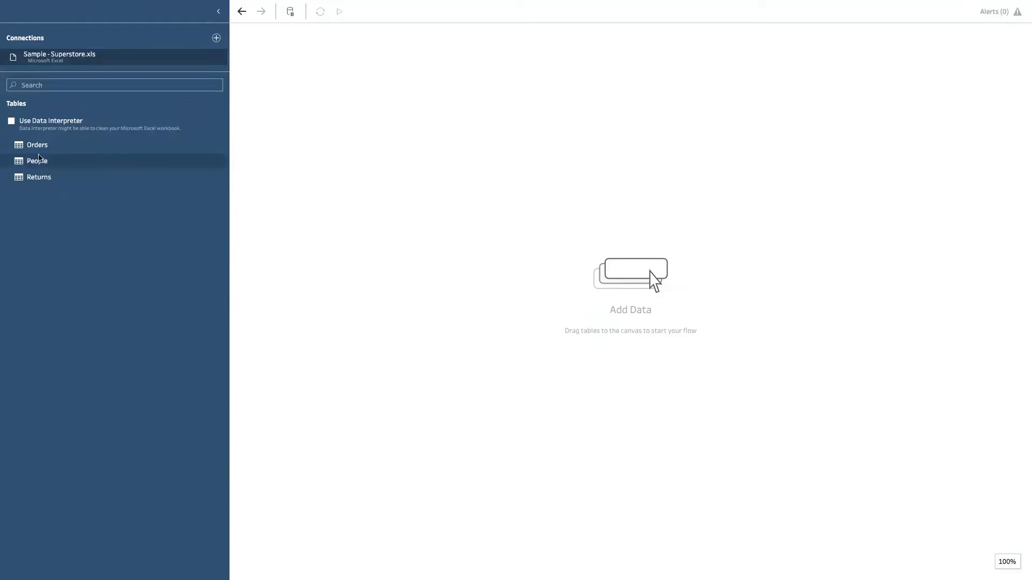
# Step: Add the Orders table to the flow with a clean step after it, and enlarge the data profile area
pyautogui.moveTo(35, 149); pyautogui.dragTo(302, 127)
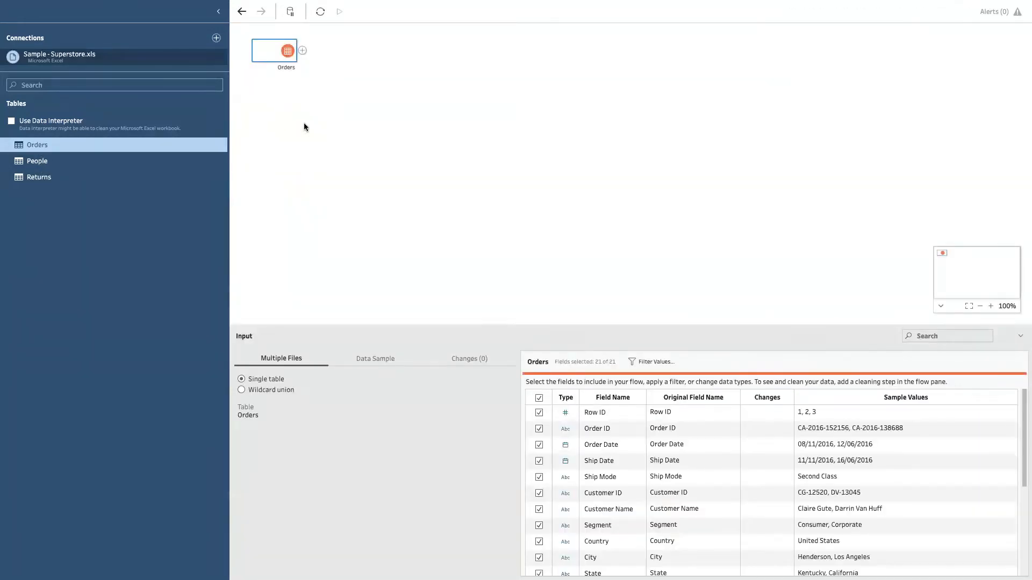
pyautogui.click(302, 51)
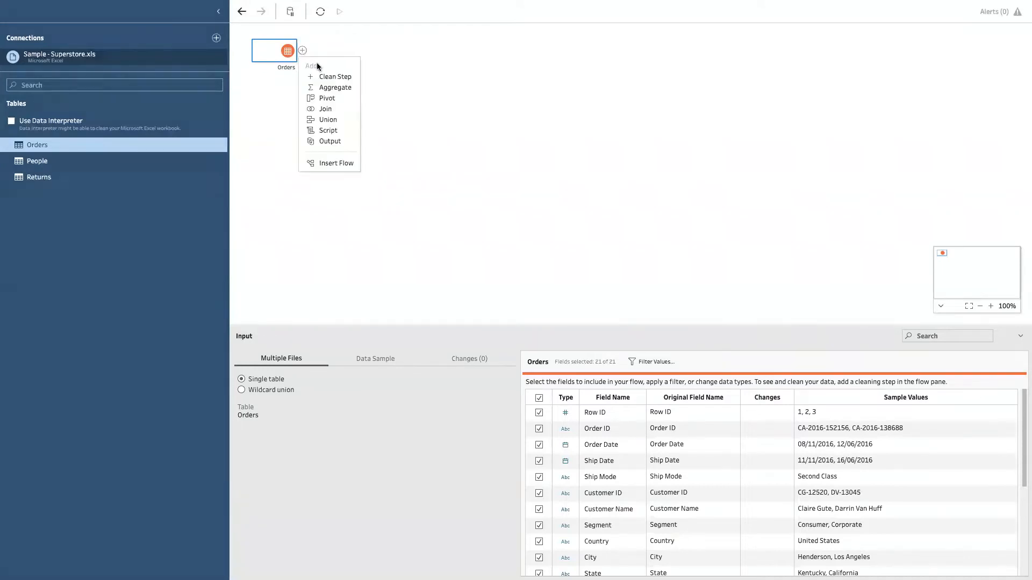
pyautogui.click(334, 77)
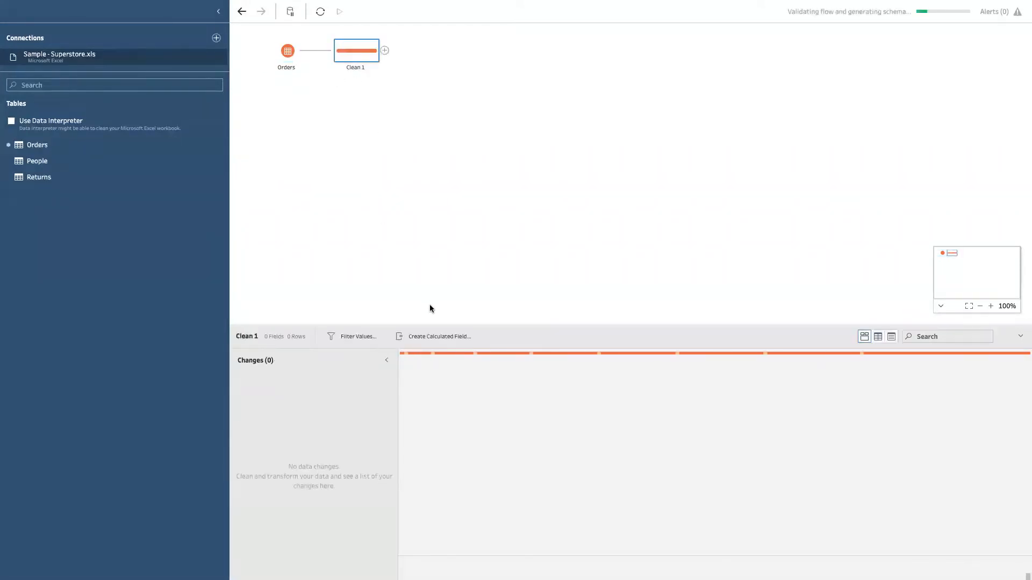
pyautogui.moveTo(432, 325); pyautogui.dragTo(412, 150)
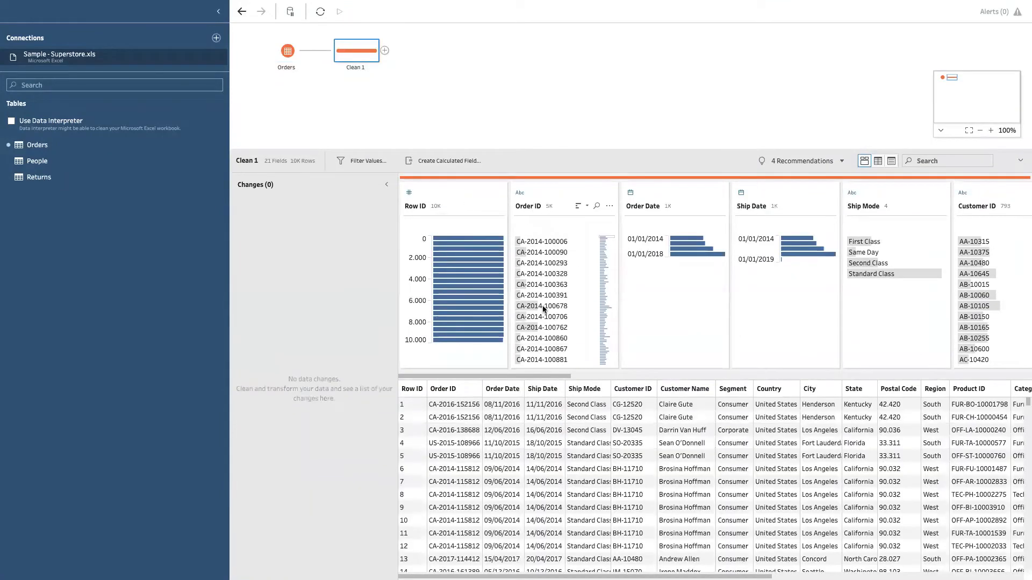
# Step: Look through the Orders field profiles and sort the Postal Code values by row count, highest first
pyautogui.moveTo(543, 376); pyautogui.dragTo(586, 374)
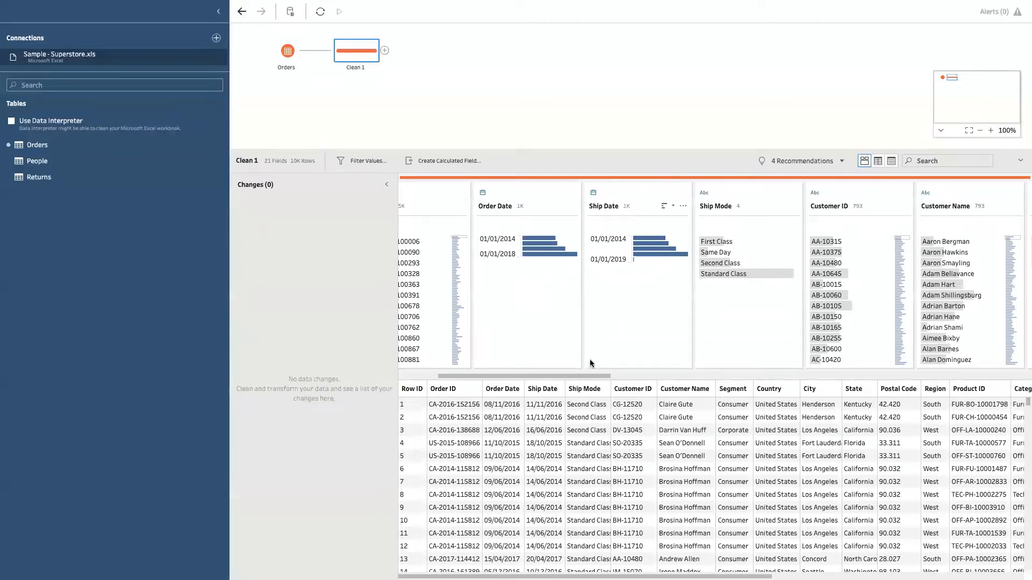
pyautogui.moveTo(594, 376); pyautogui.dragTo(646, 376)
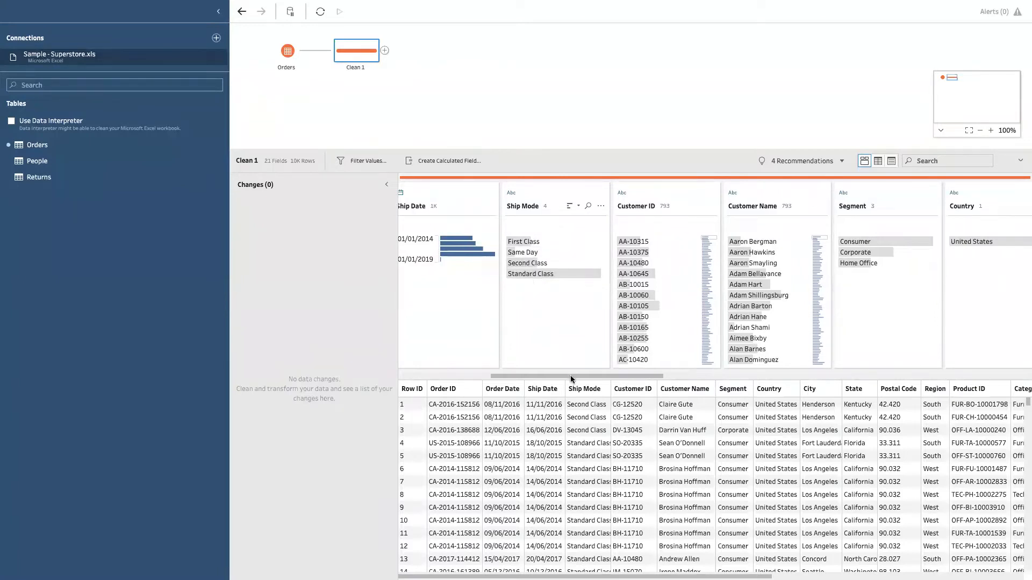
pyautogui.moveTo(571, 379); pyautogui.dragTo(669, 381)
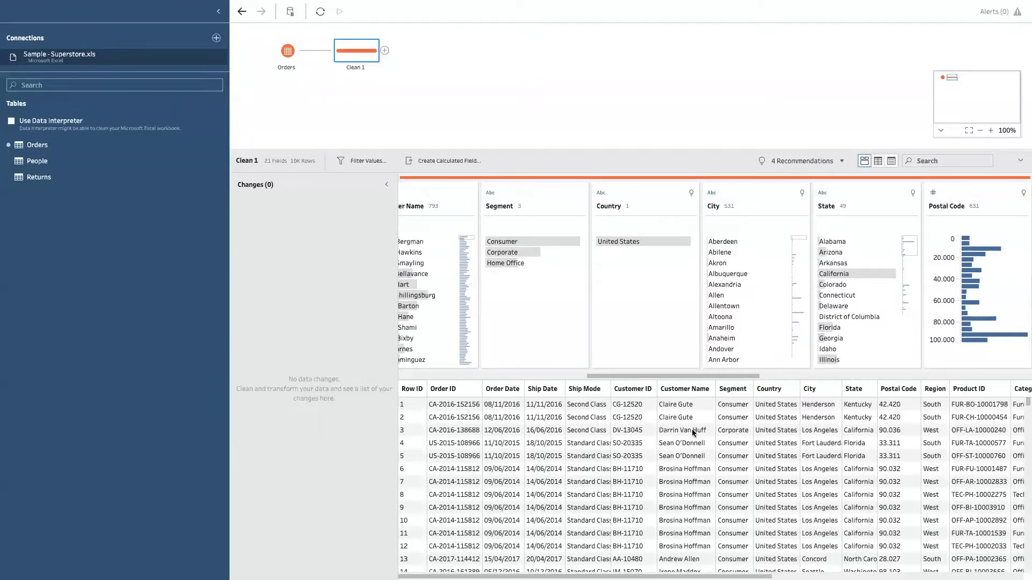
pyautogui.moveTo(689, 380); pyautogui.dragTo(483, 384)
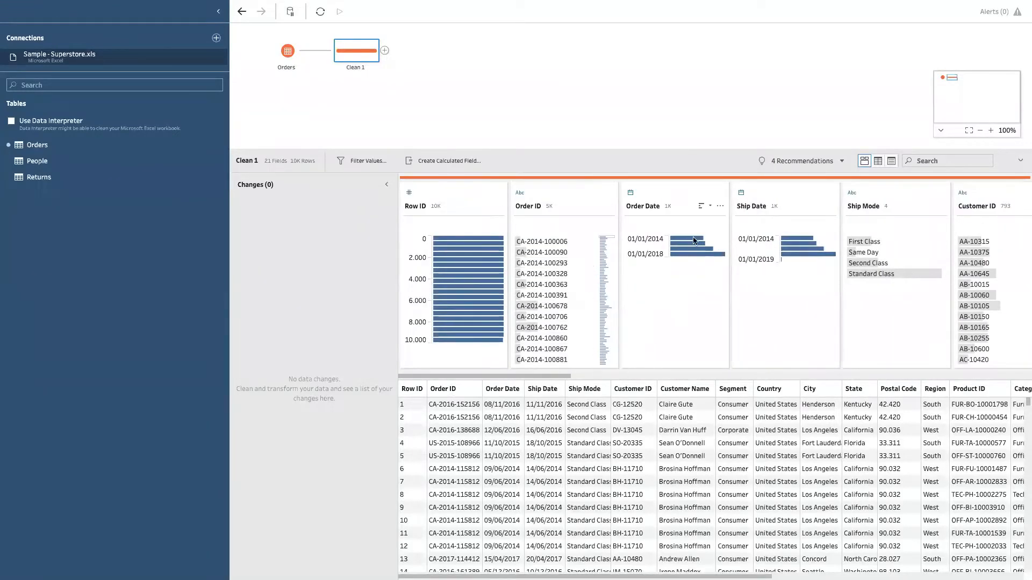
pyautogui.moveTo(702, 255)
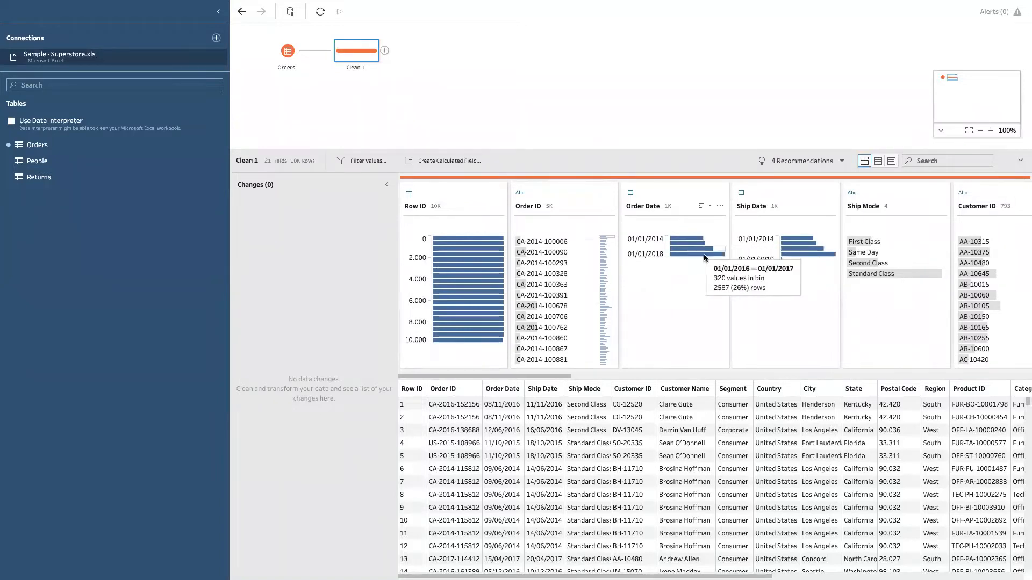
pyautogui.moveTo(548, 375); pyautogui.dragTo(774, 357)
pyautogui.click(865, 209)
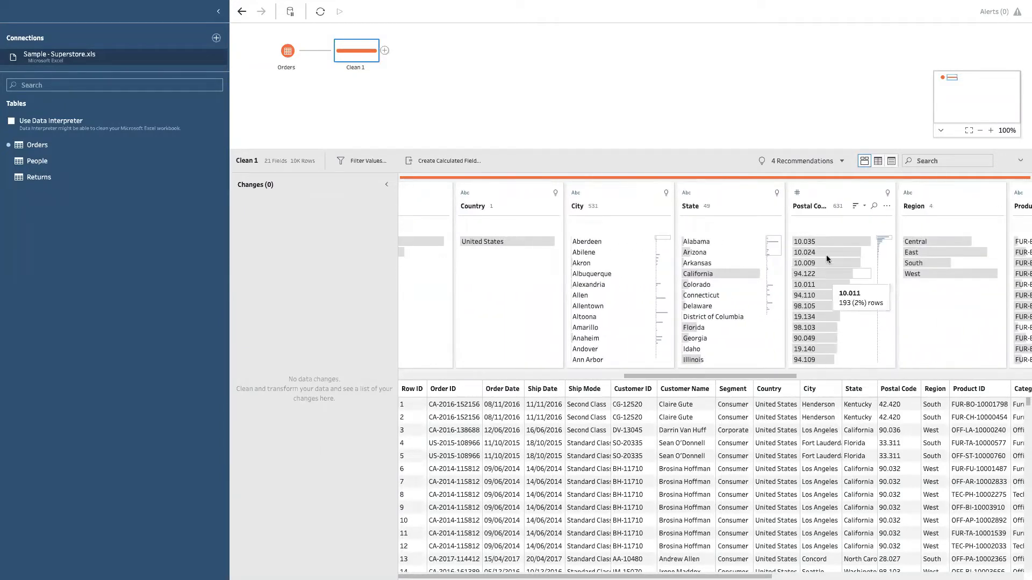
# Step: Sort the Region and Category values by row count, highest first, and look through the remaining field profiles
pyautogui.moveTo(751, 378); pyautogui.dragTo(826, 378)
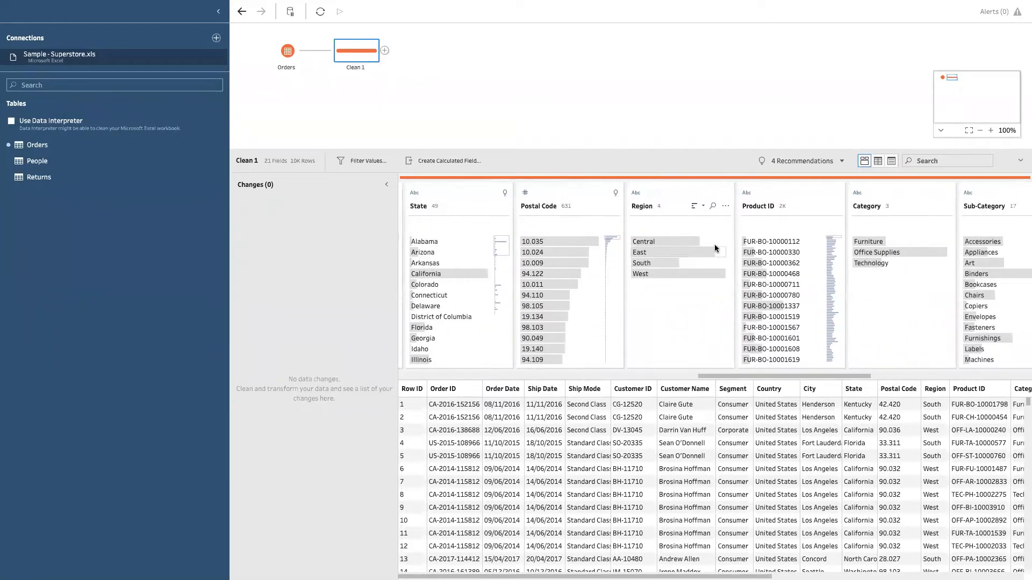
pyautogui.click(693, 206)
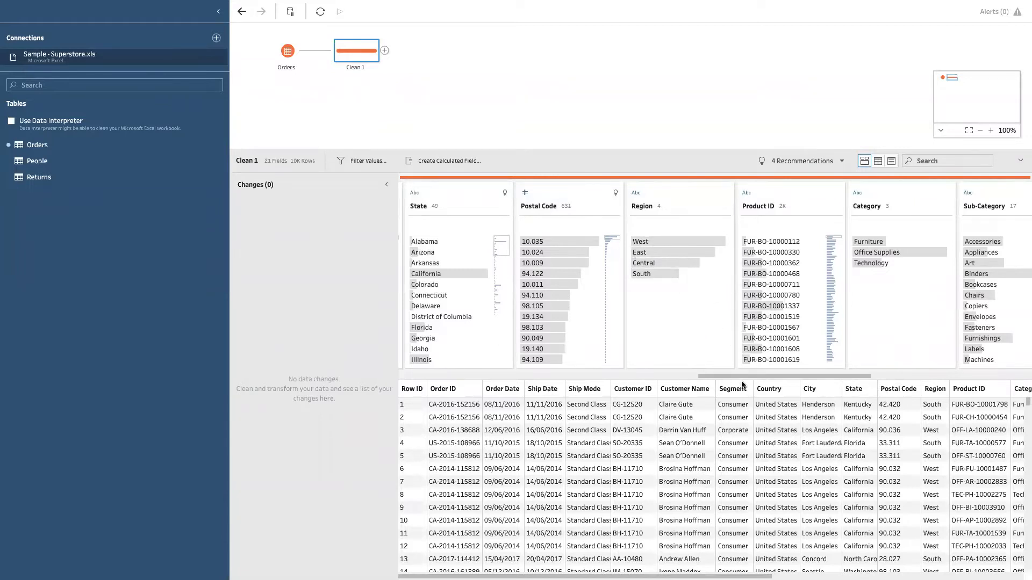
pyautogui.moveTo(743, 377); pyautogui.dragTo(800, 373)
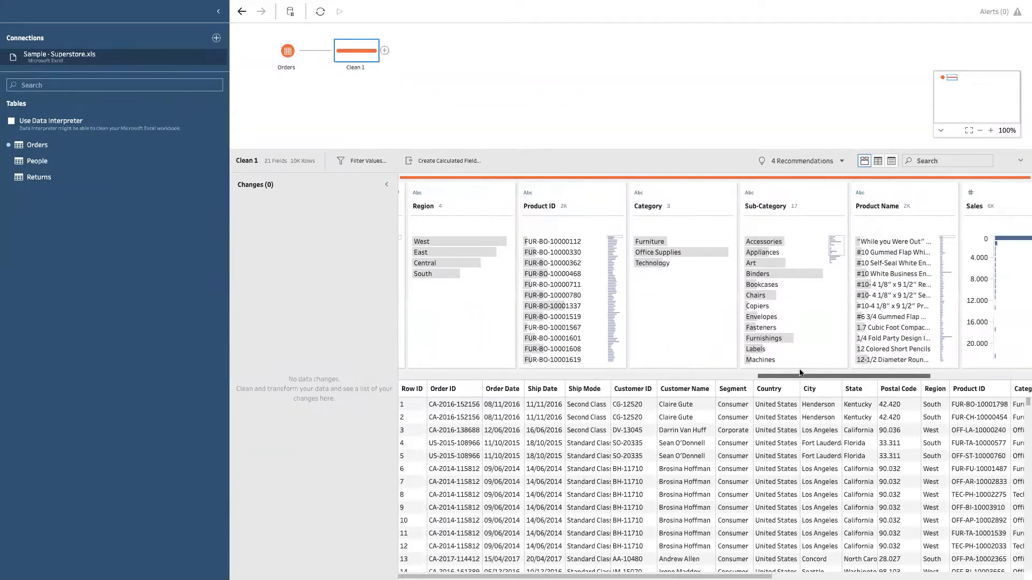
pyautogui.click(700, 205)
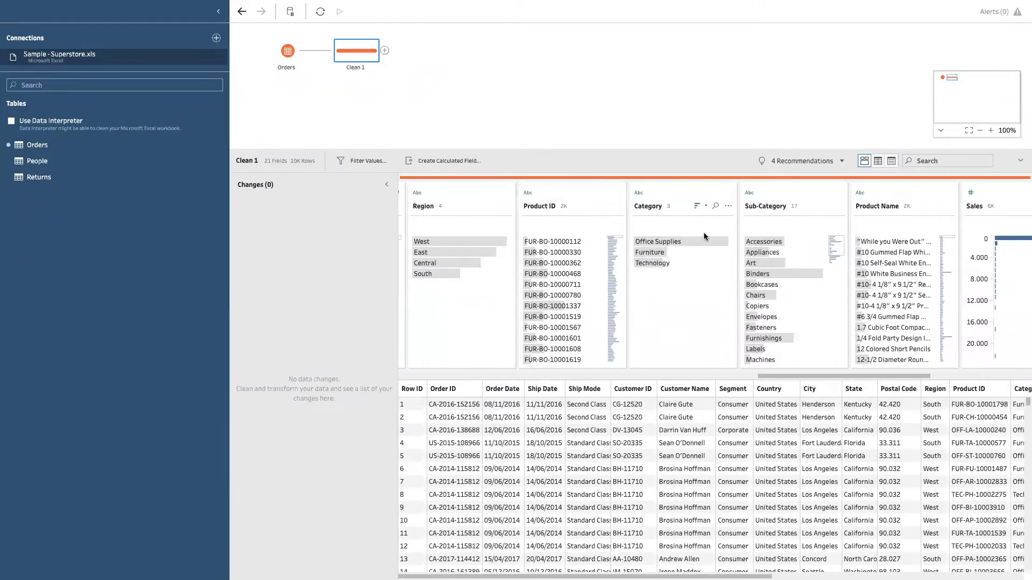
pyautogui.moveTo(704, 244)
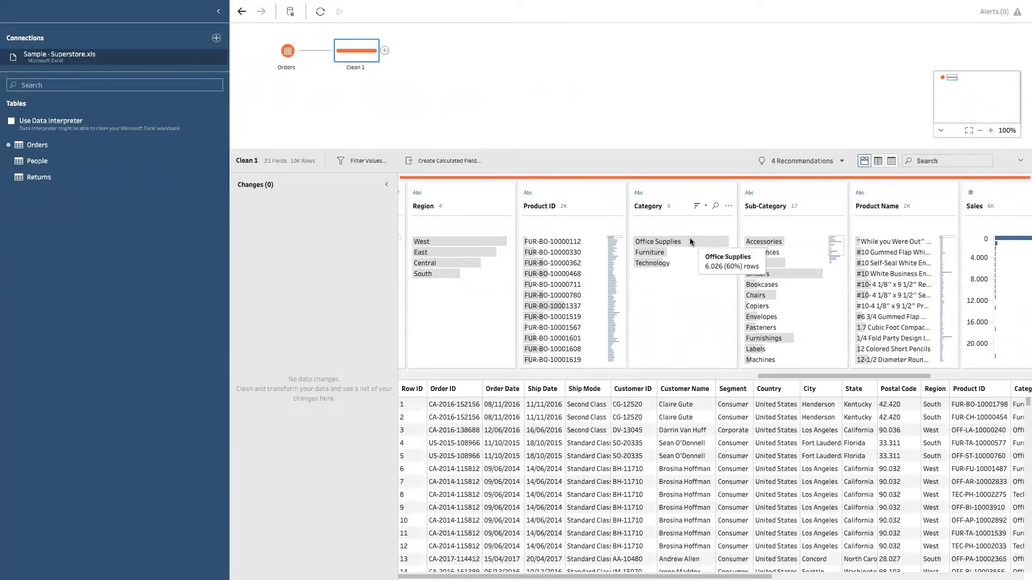
pyautogui.moveTo(800, 380); pyautogui.dragTo(995, 386)
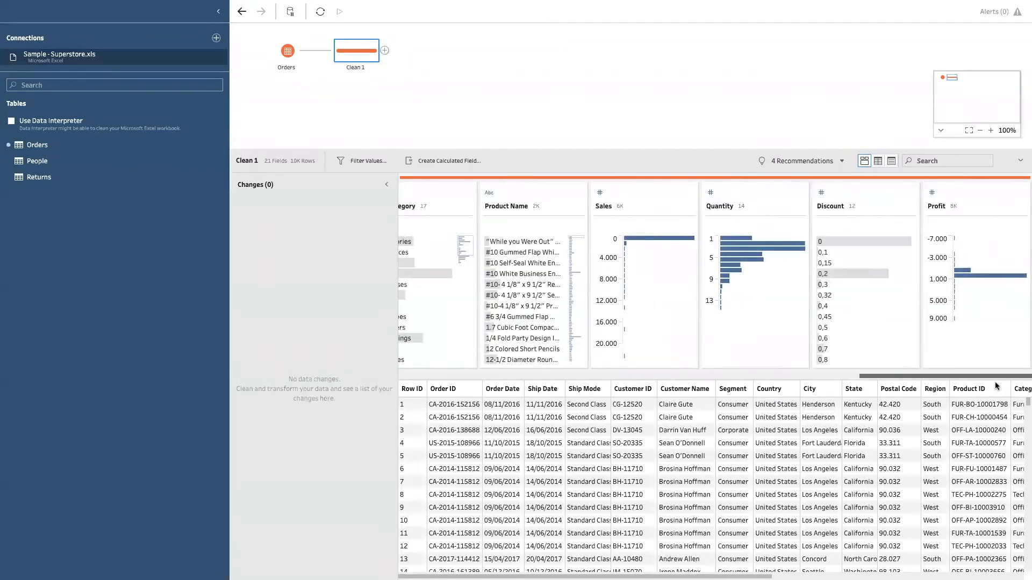
pyautogui.moveTo(923, 375); pyautogui.dragTo(843, 376)
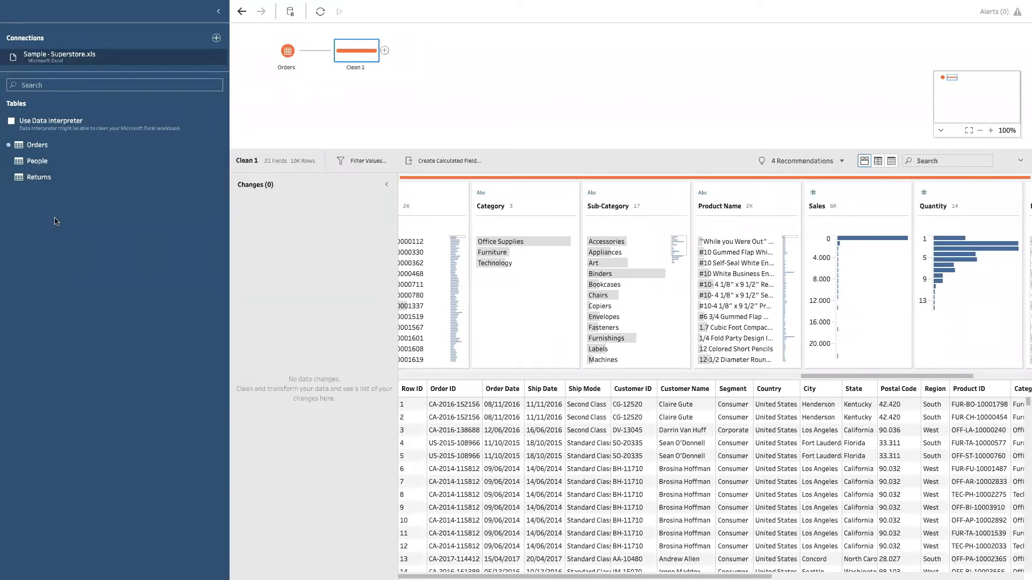
# Step: Add the Returns table below Orders with its own clean step, and enlarge the flow area
pyautogui.moveTo(38, 181); pyautogui.dragTo(294, 123)
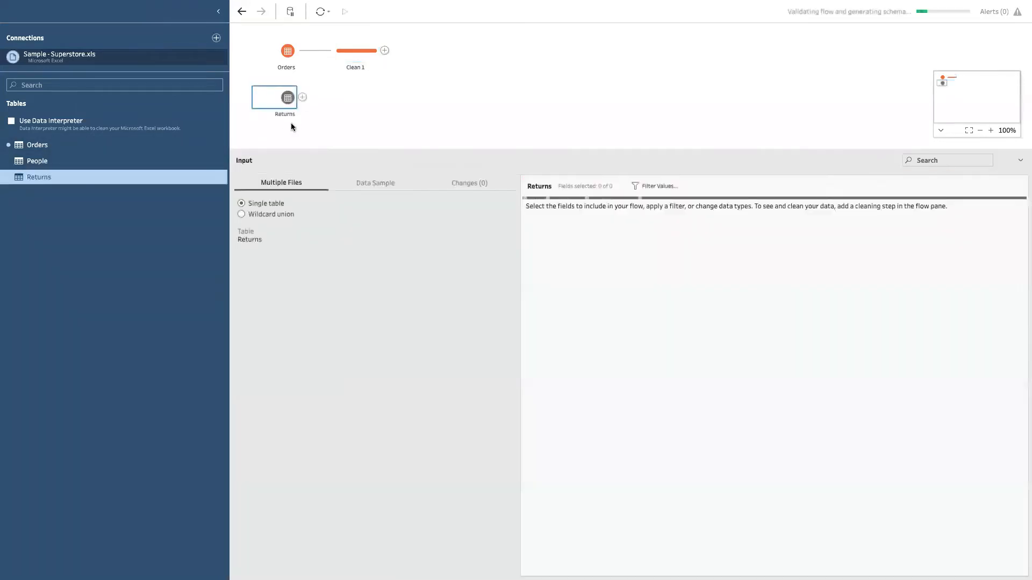
pyautogui.click(303, 97)
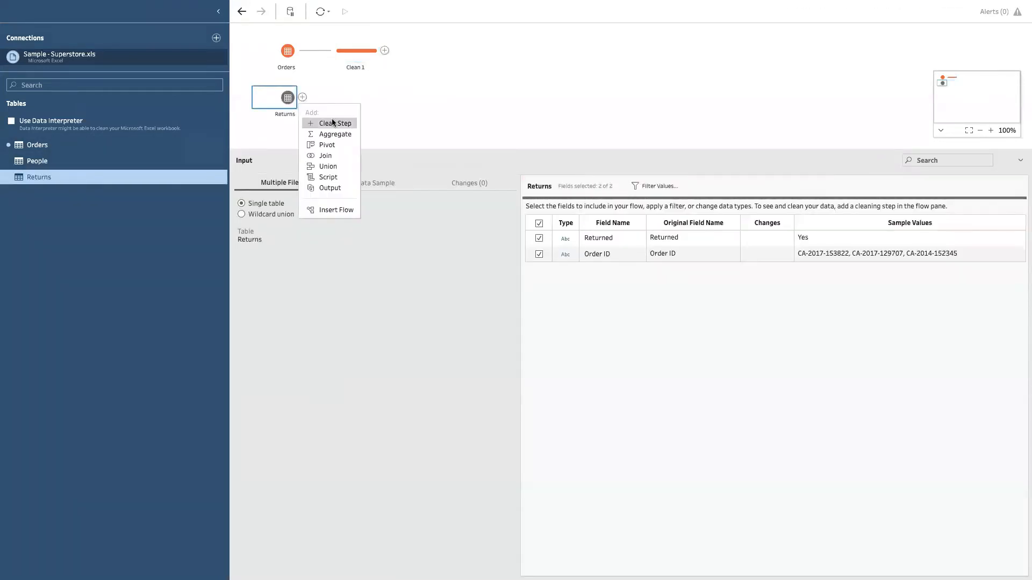
pyautogui.click(333, 122)
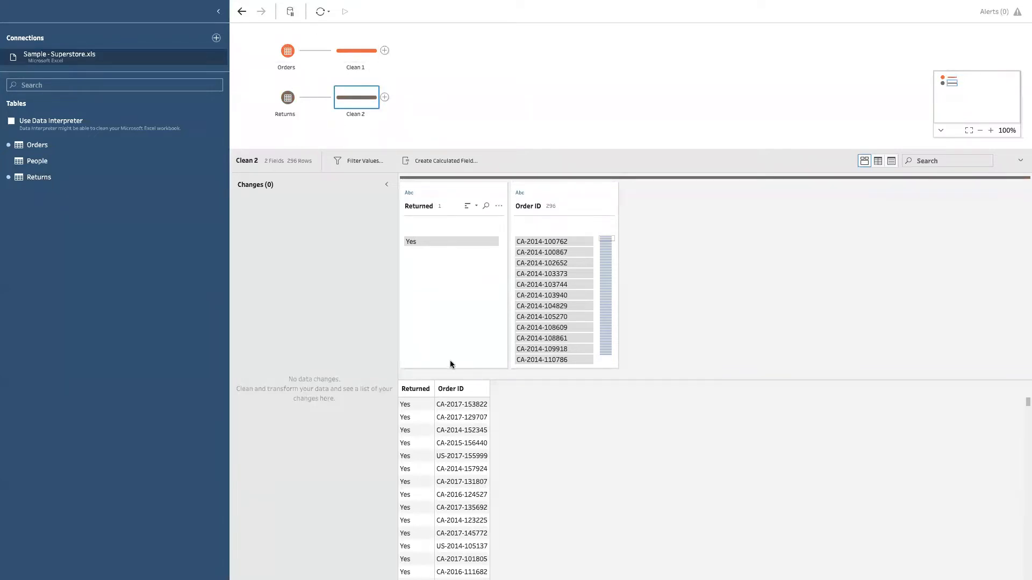
pyautogui.moveTo(505, 151); pyautogui.dragTo(514, 199)
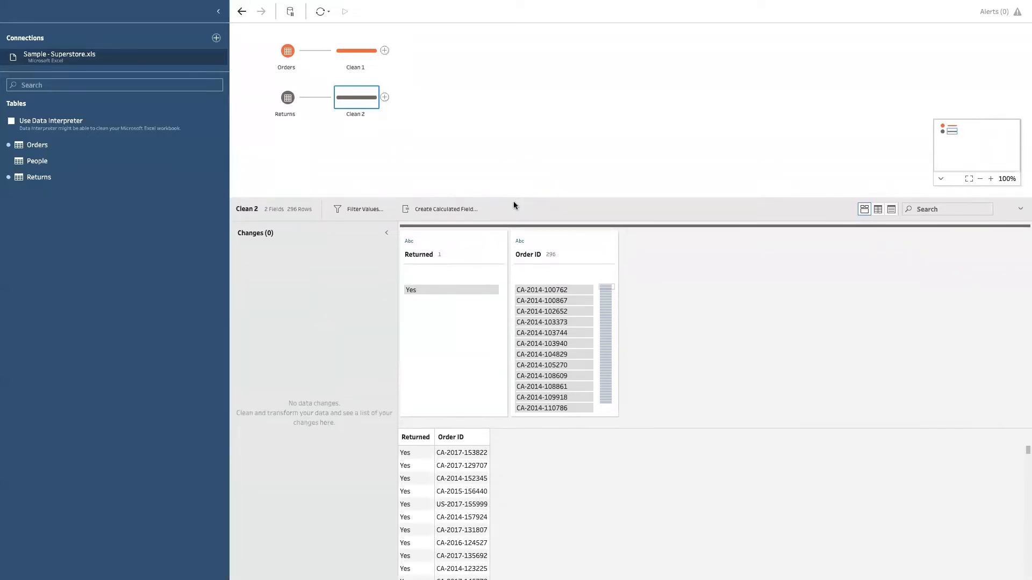
# Step: Join the Returns clean step to the Orders clean step, and review the data of both clean steps
pyautogui.moveTo(359, 105); pyautogui.dragTo(398, 51)
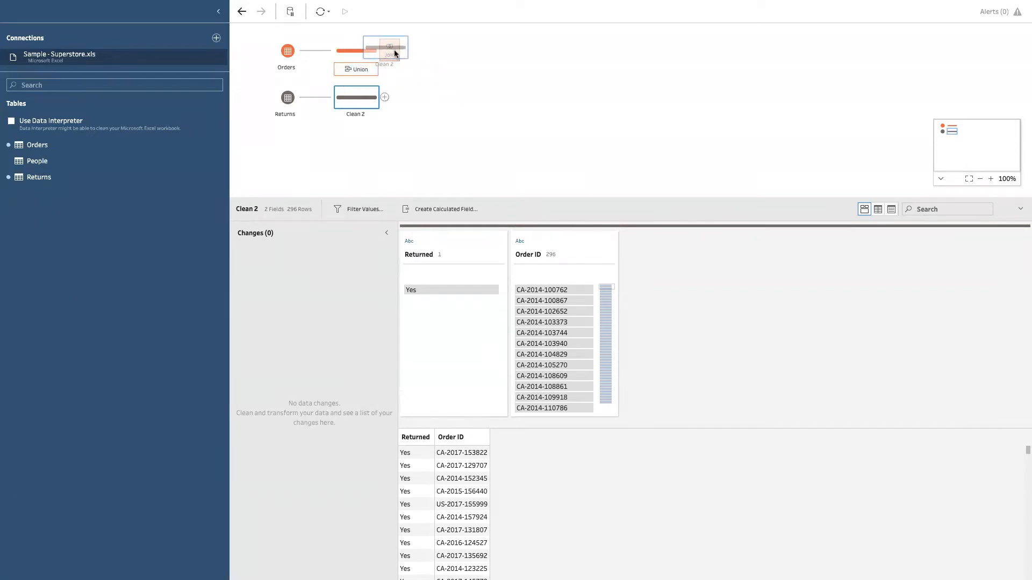
pyautogui.moveTo(394, 50); pyautogui.dragTo(394, 50)
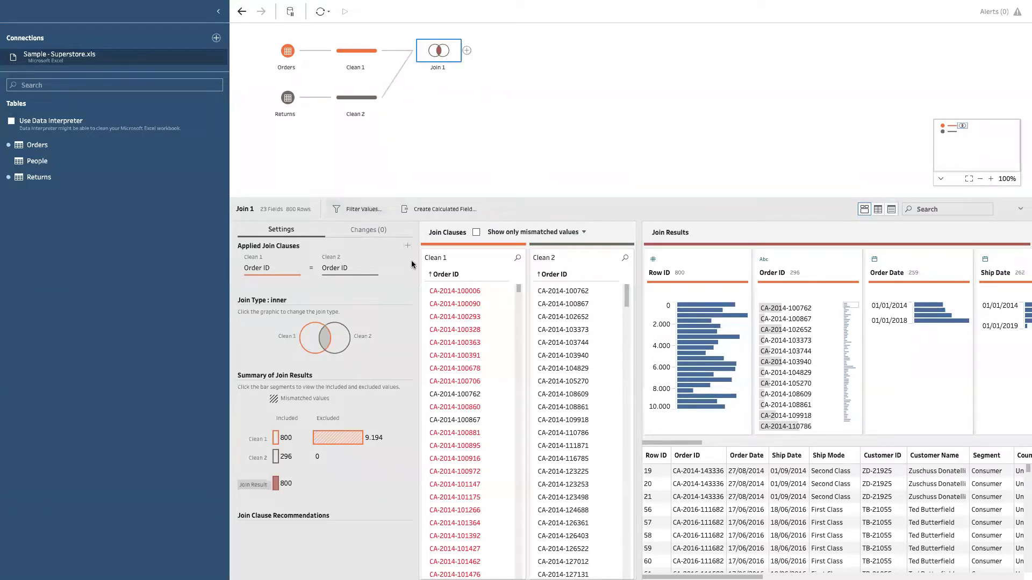
pyautogui.click(359, 57)
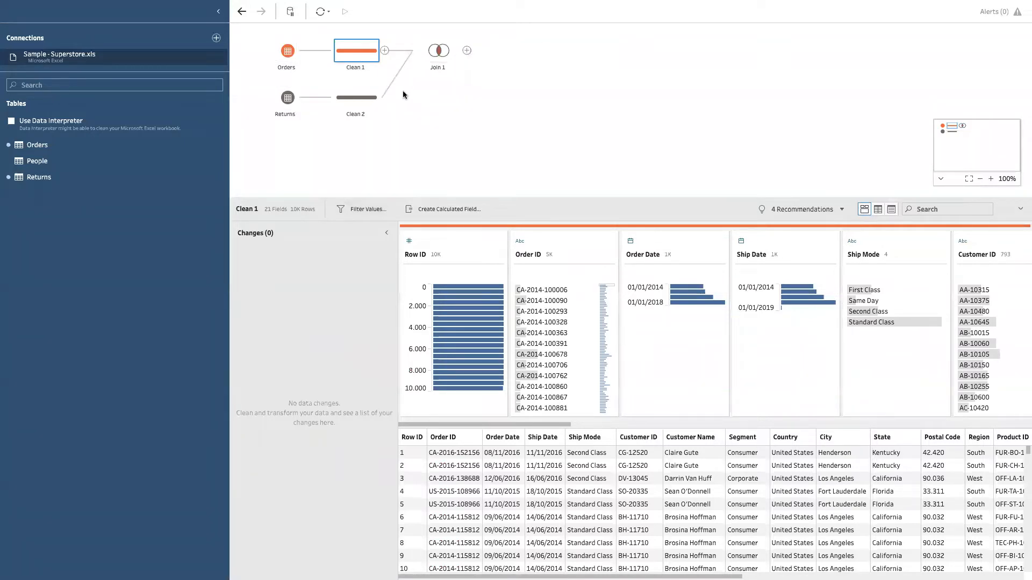
pyautogui.click(350, 107)
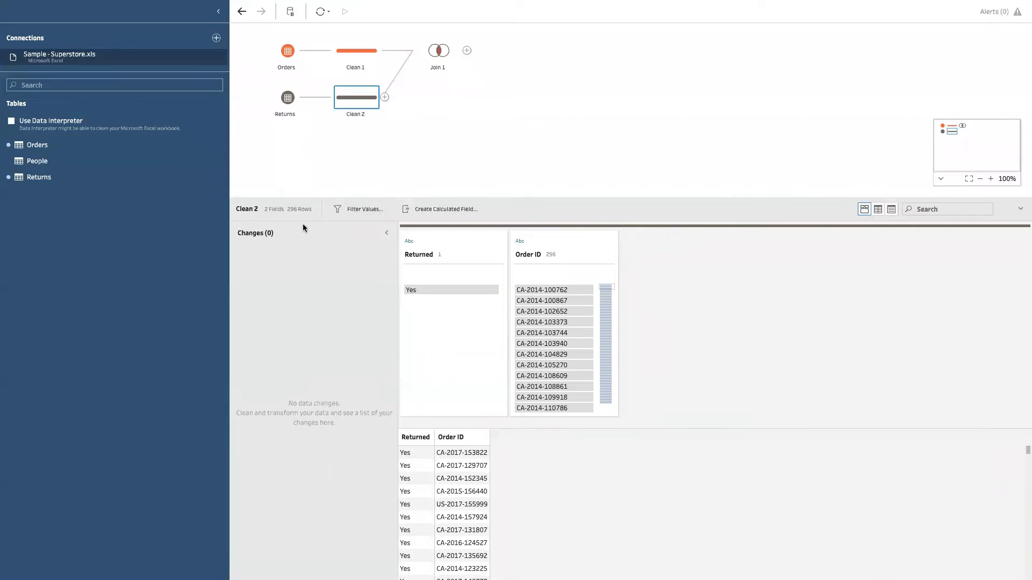
# Step: Review the Join 1 settings and the field choices of its Order ID join clause
pyautogui.click(436, 54)
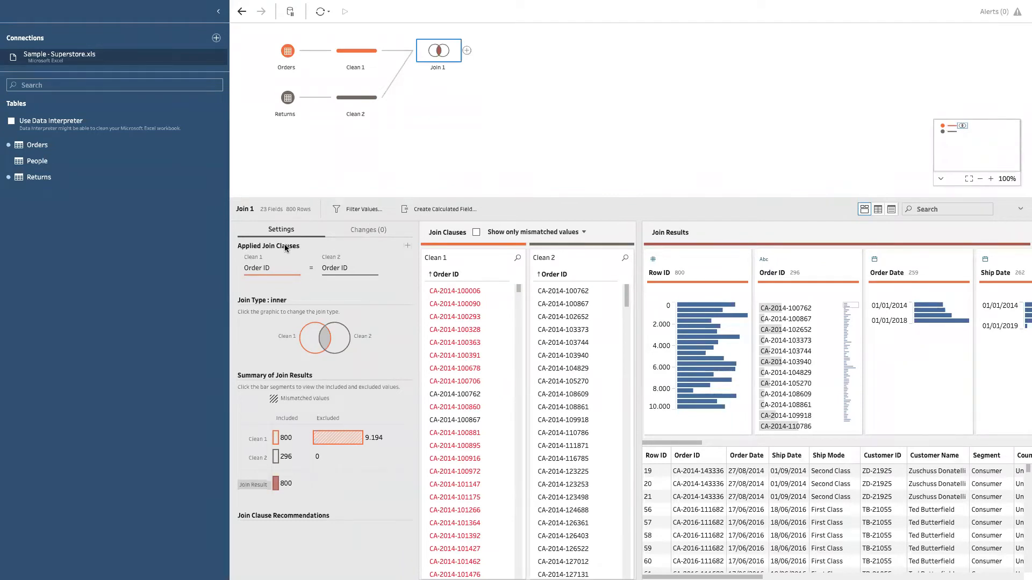
pyautogui.click(273, 269)
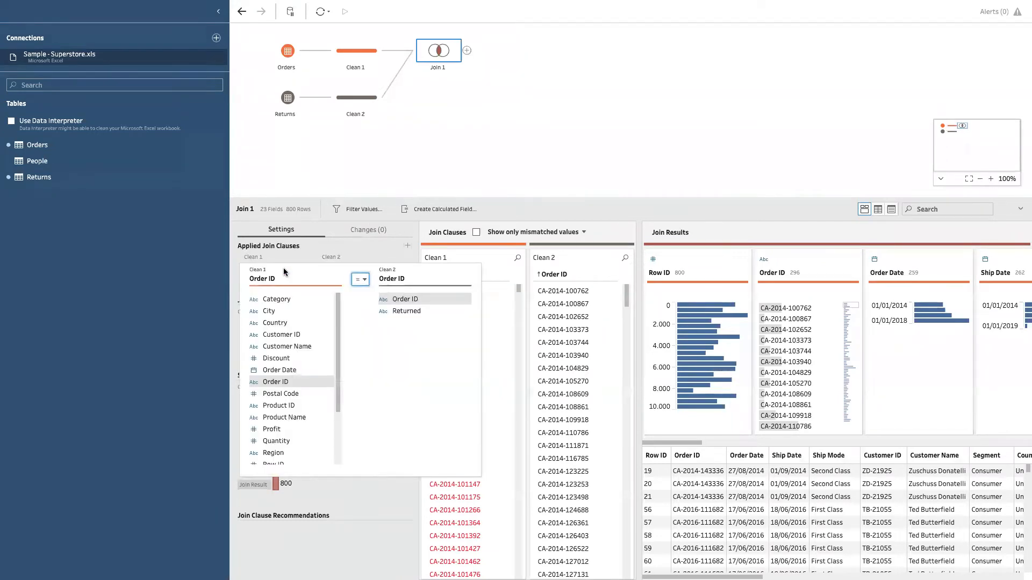
pyautogui.click(278, 270)
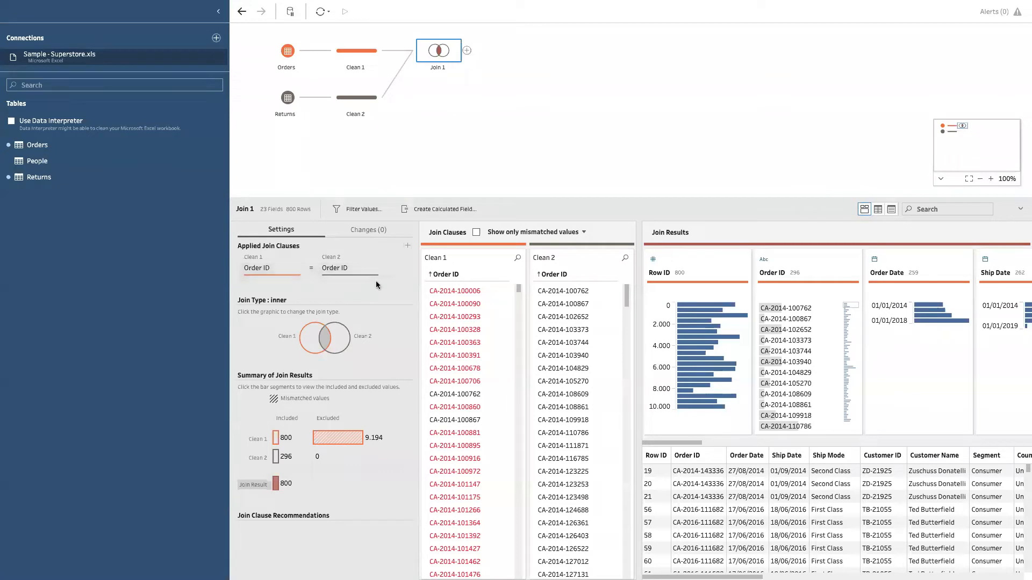
pyautogui.click(266, 268)
pyautogui.click(306, 88)
# Step: Try a full join between Clean 1 and Clean 2 in Join 1, and return to the inner join
pyautogui.click(314, 344)
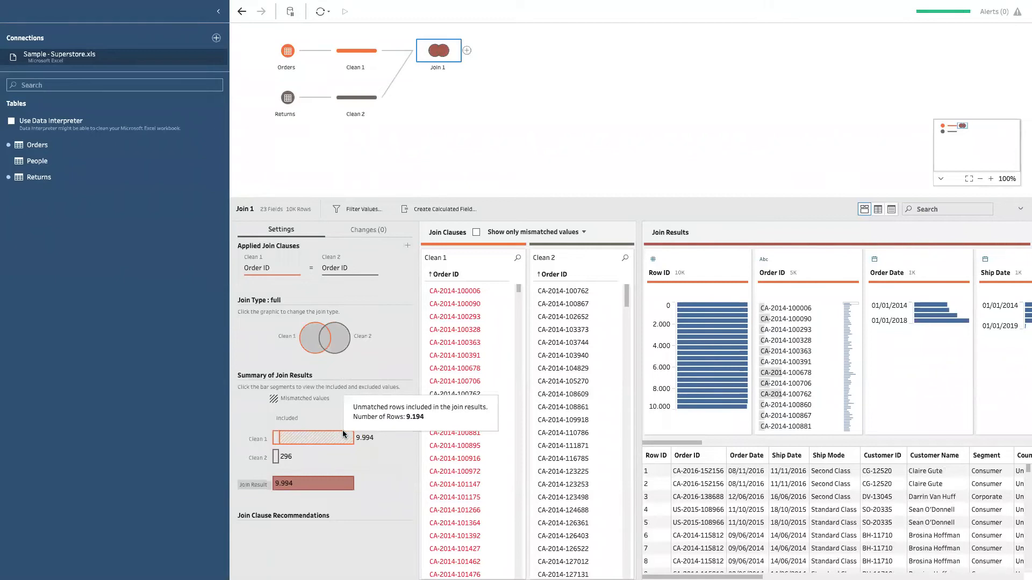
pyautogui.click(339, 342)
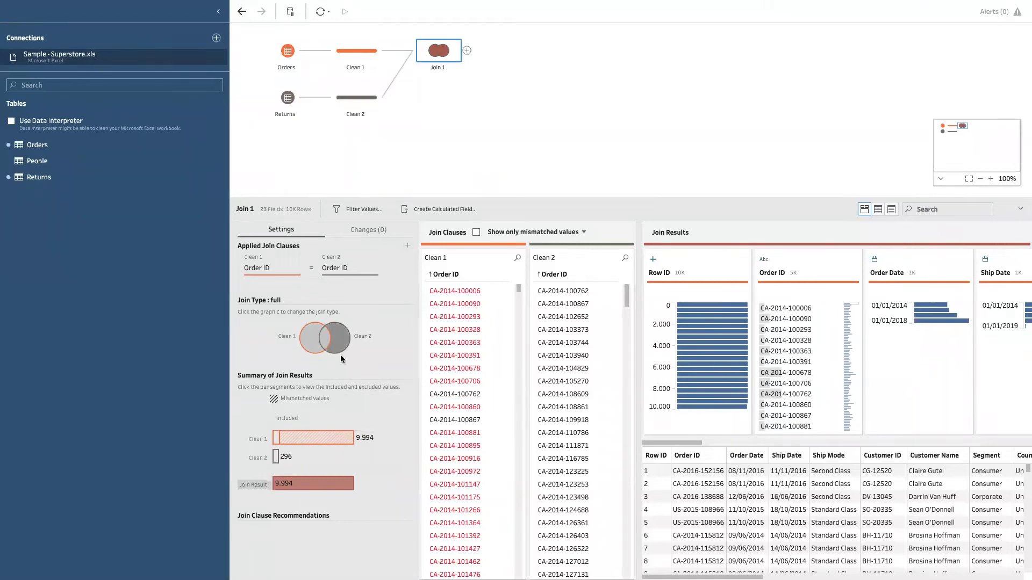
pyautogui.click(339, 352)
pyautogui.click(338, 349)
pyautogui.click(315, 350)
pyautogui.click(340, 344)
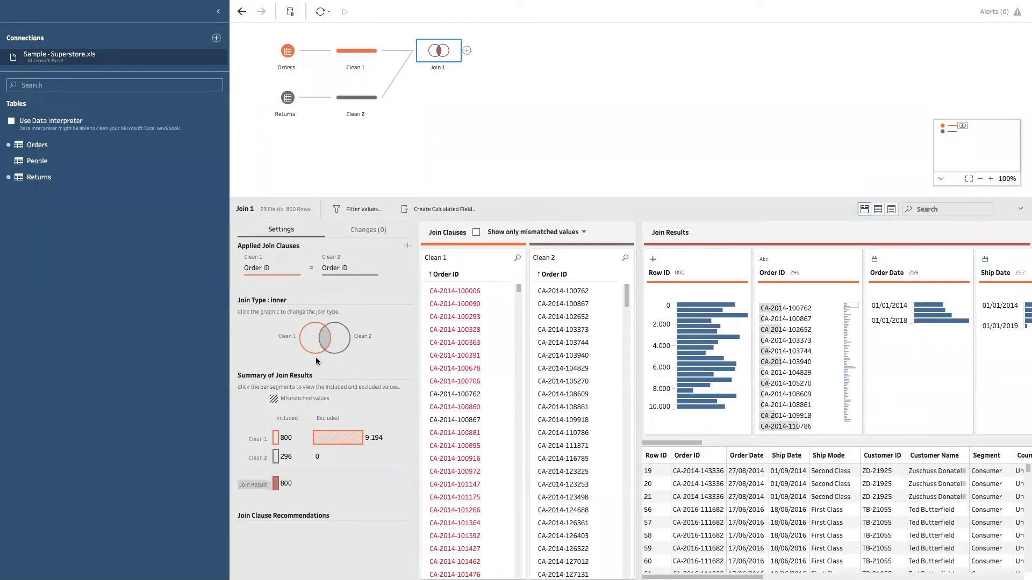
# Step: Make Join 1 a left join that keeps all Clean 1 rows, and add a clean step after it
pyautogui.click(312, 339)
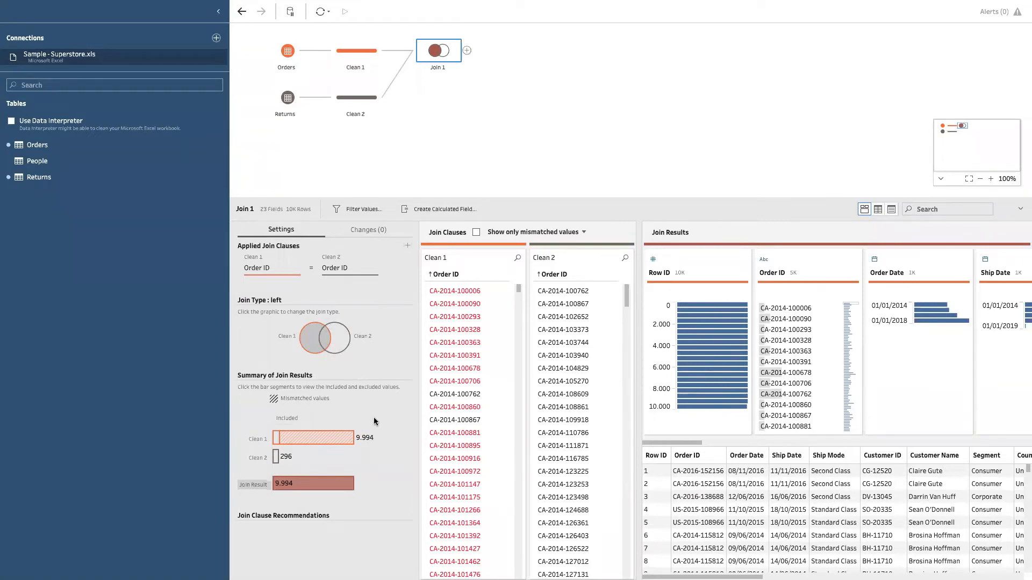
pyautogui.click(466, 51)
pyautogui.click(495, 76)
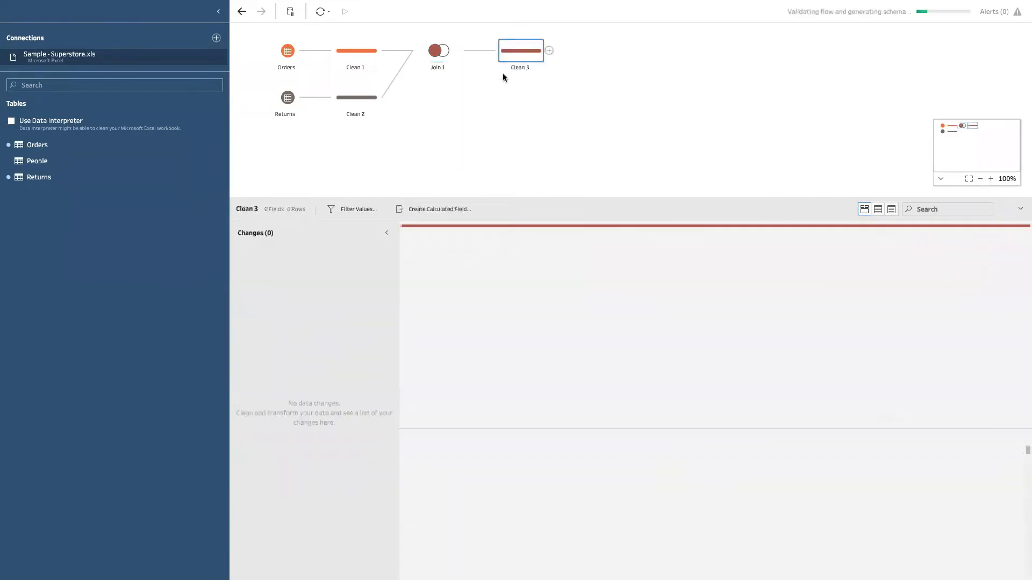
# Step: Compare the row and field counts of Clean 1 with those of Clean 3
pyautogui.click(370, 50)
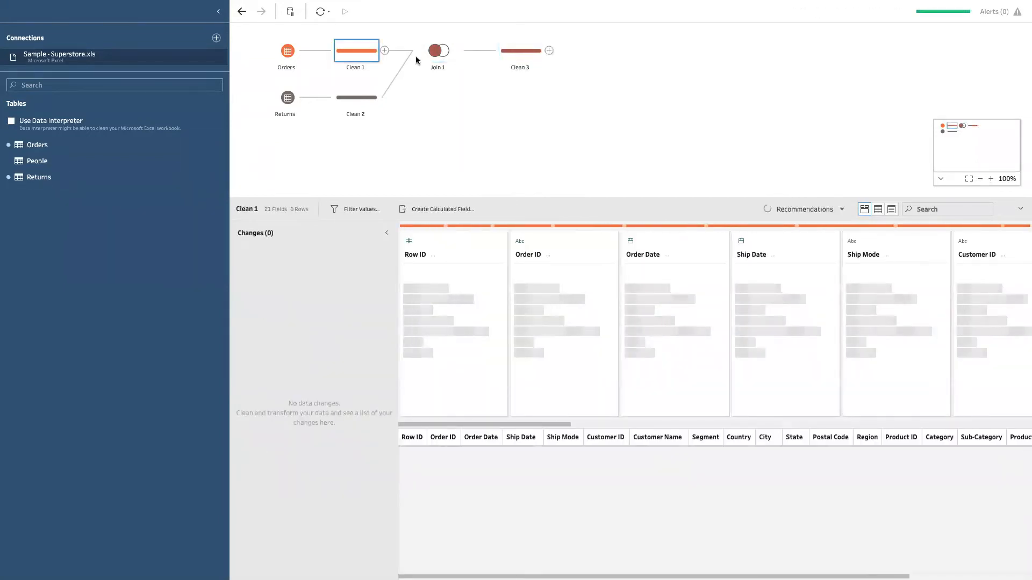
pyautogui.click(511, 55)
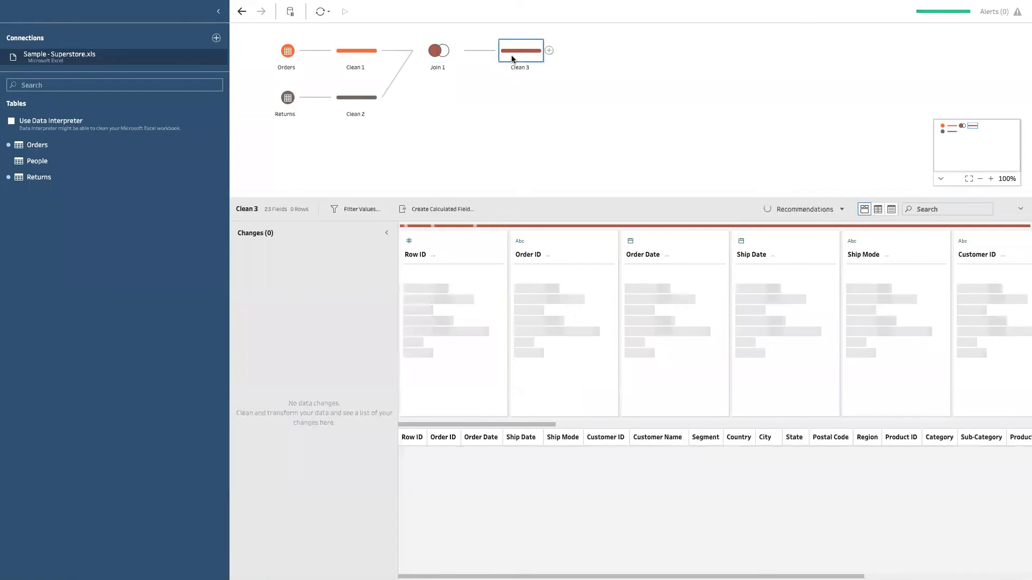
pyautogui.click(359, 49)
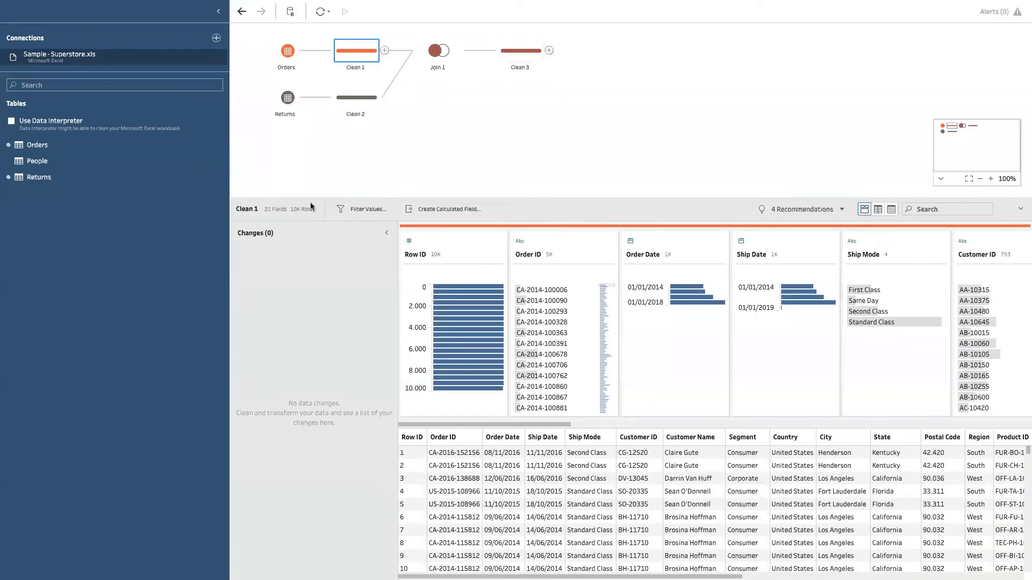
pyautogui.click(512, 52)
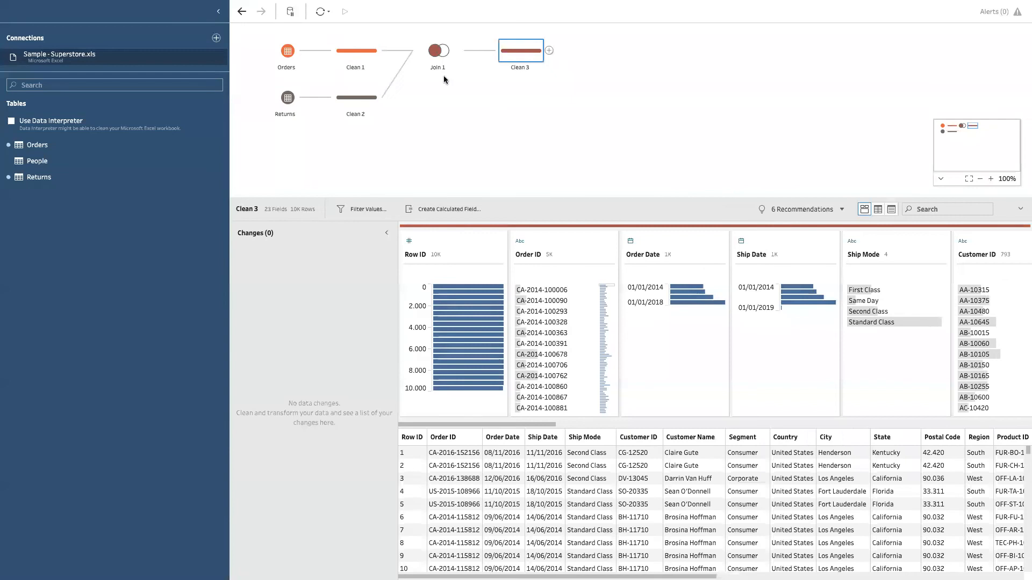
# Step: Inspect the Join 1 clauses with only mismatched values shown and with all values, and look through the joined rows
pyautogui.click(435, 53)
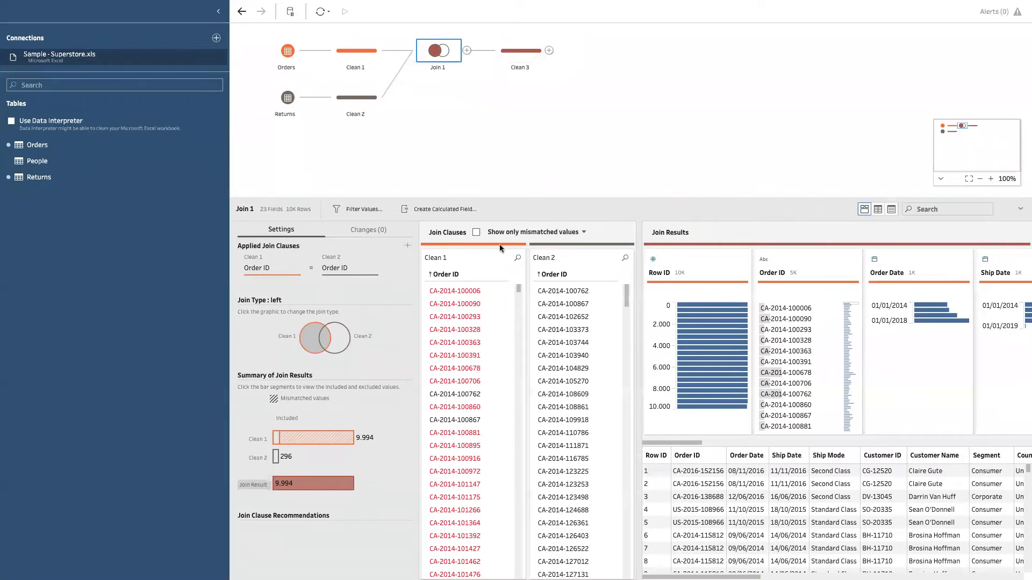
pyautogui.click(476, 233)
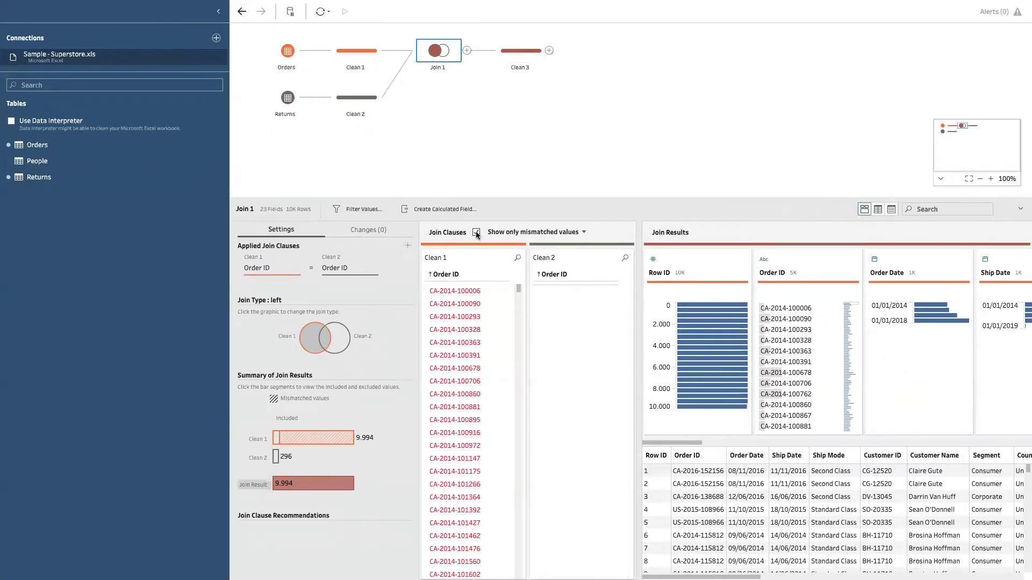
pyautogui.click(476, 232)
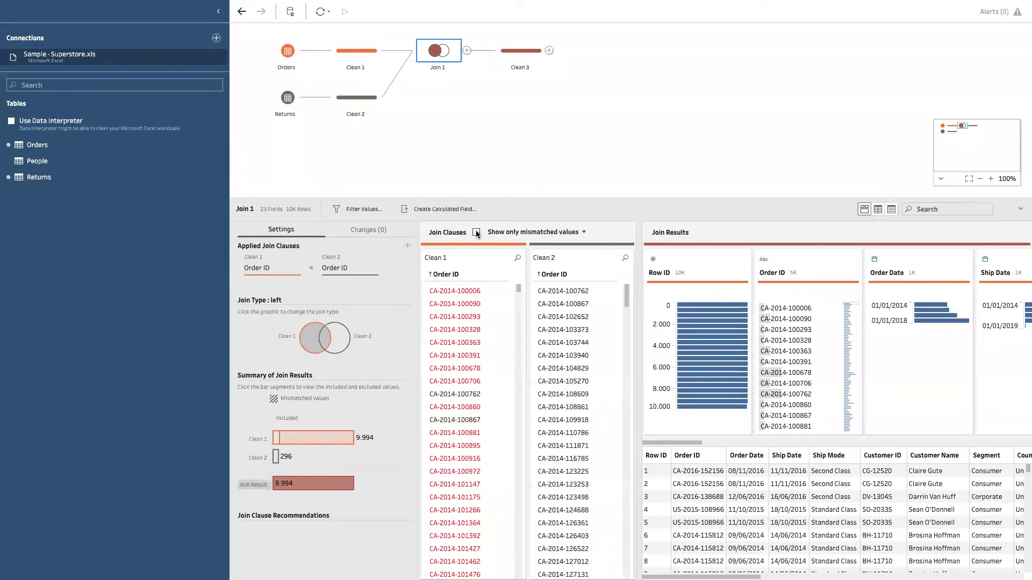
pyautogui.click(476, 231)
pyautogui.moveTo(701, 577); pyautogui.dragTo(728, 577)
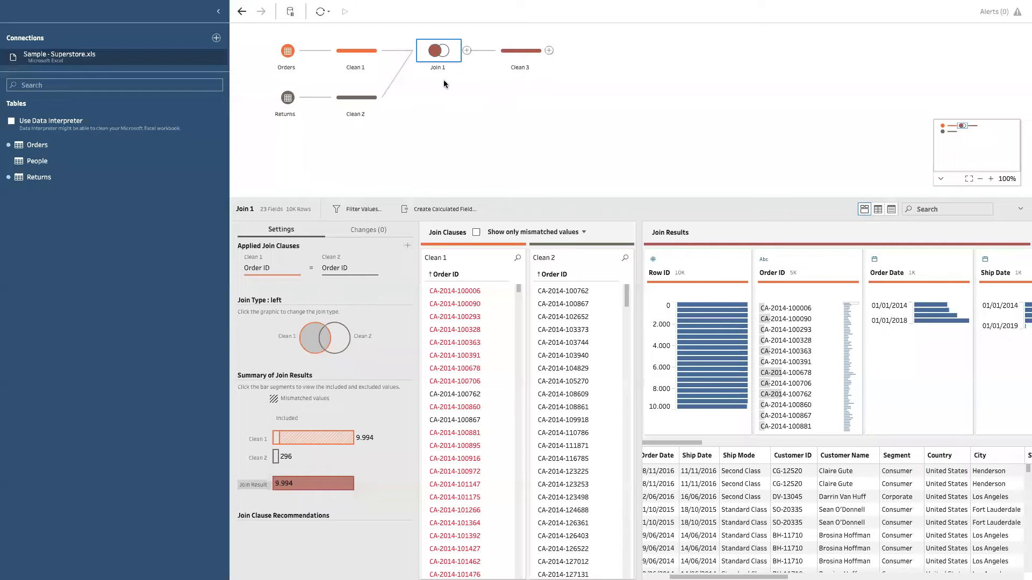
# Step: Look through the Clean 3 field profiles, find the Returned field by searching for "retu", and clear the search
pyautogui.click(522, 56)
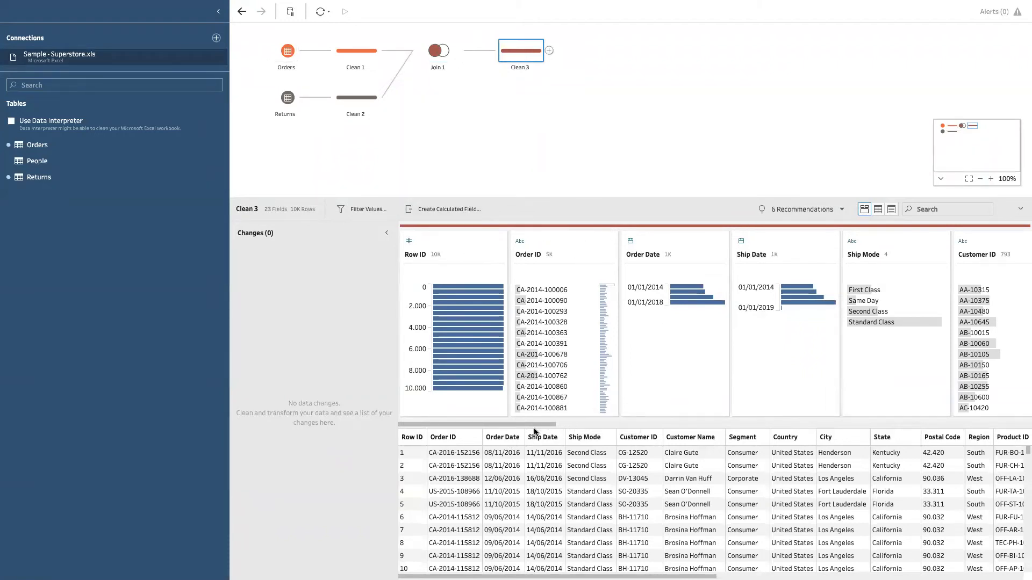
pyautogui.moveTo(533, 423); pyautogui.dragTo(998, 401)
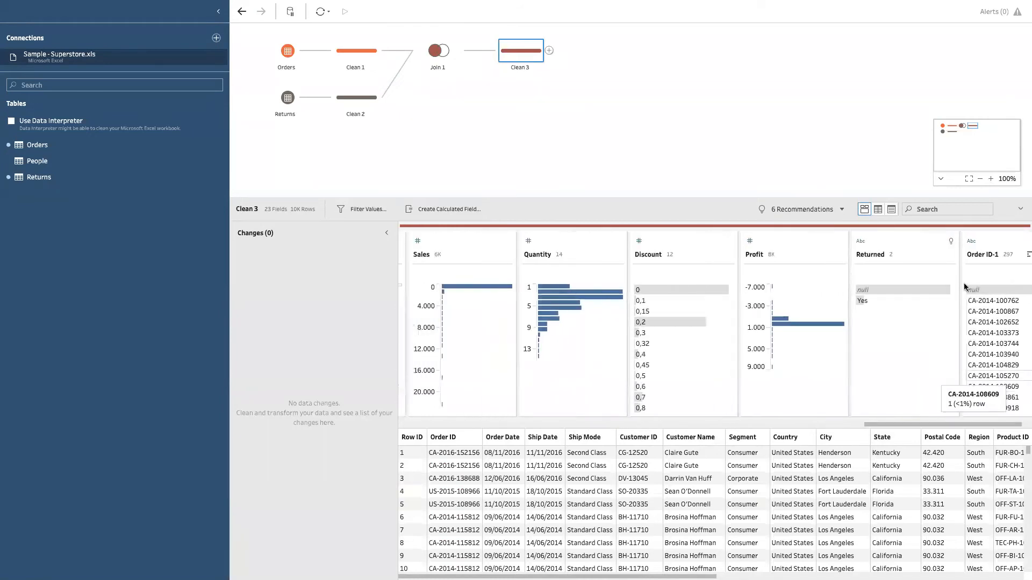
pyautogui.click(940, 210)
pyautogui.write('retu')
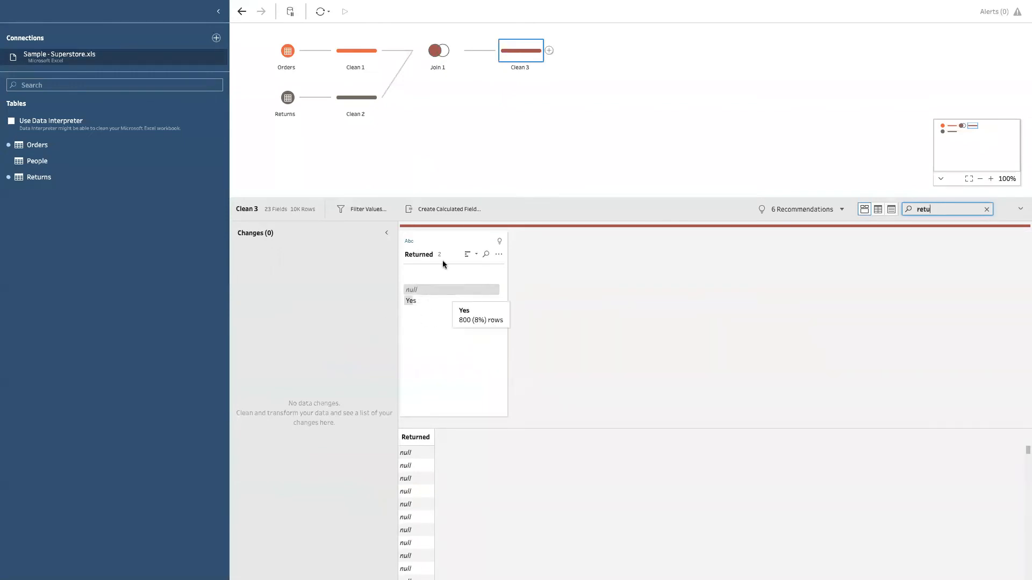
pyautogui.press('BackSpace')
pyautogui.press('BackSpace')
pyautogui.press('BackSpace')
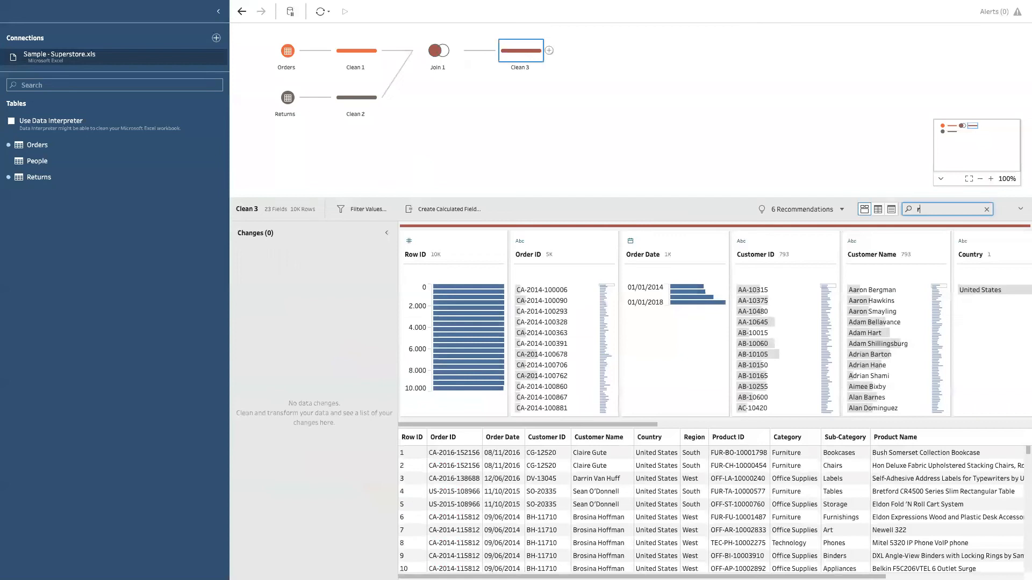
pyautogui.press('BackSpace')
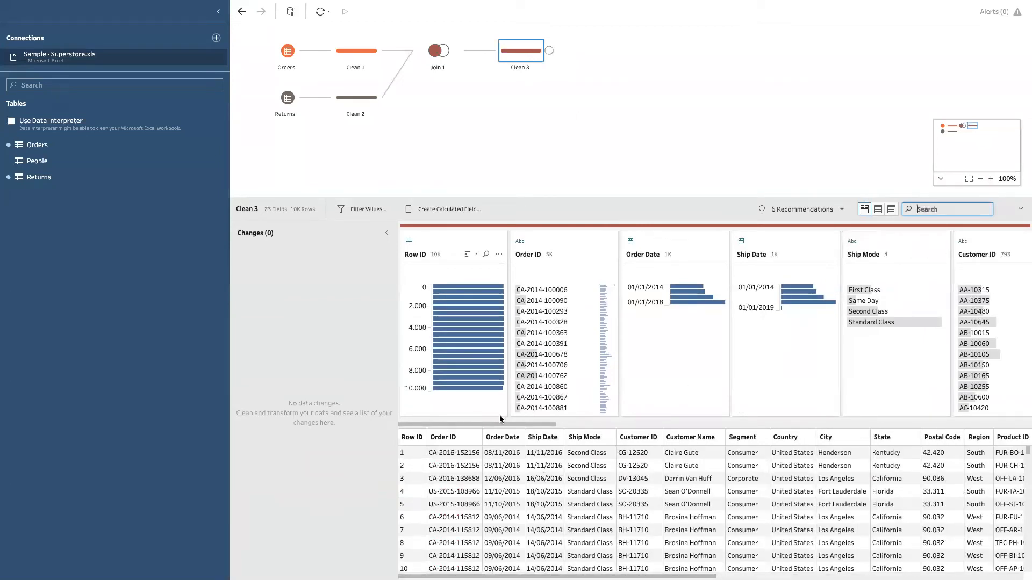
# Step: Filter the Clean 3 fields by "re" and compare how the null and Yes values of Returned spread across the regions
pyautogui.moveTo(520, 423); pyautogui.dragTo(481, 402)
pyautogui.write('re')
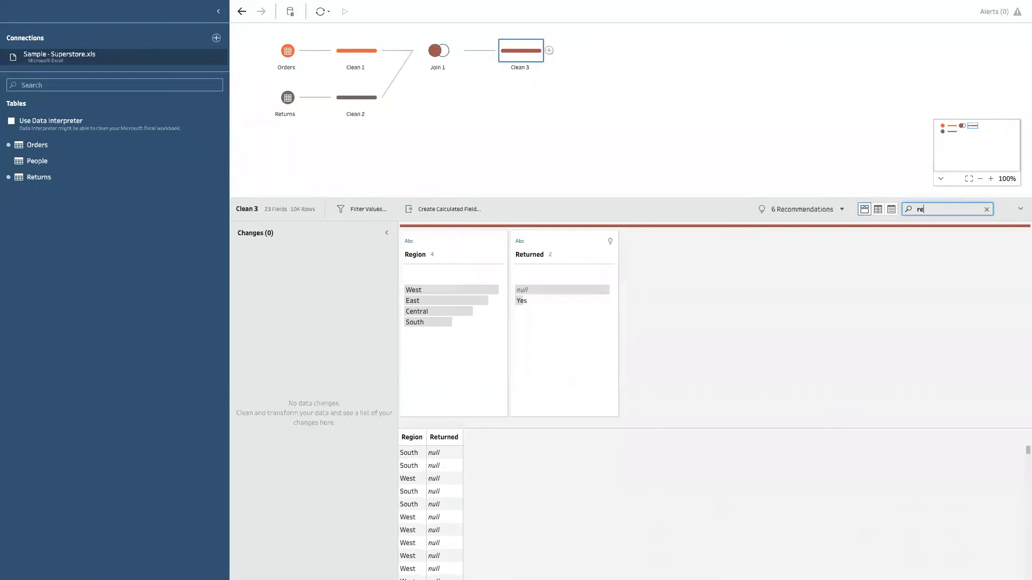
pyautogui.click(528, 289)
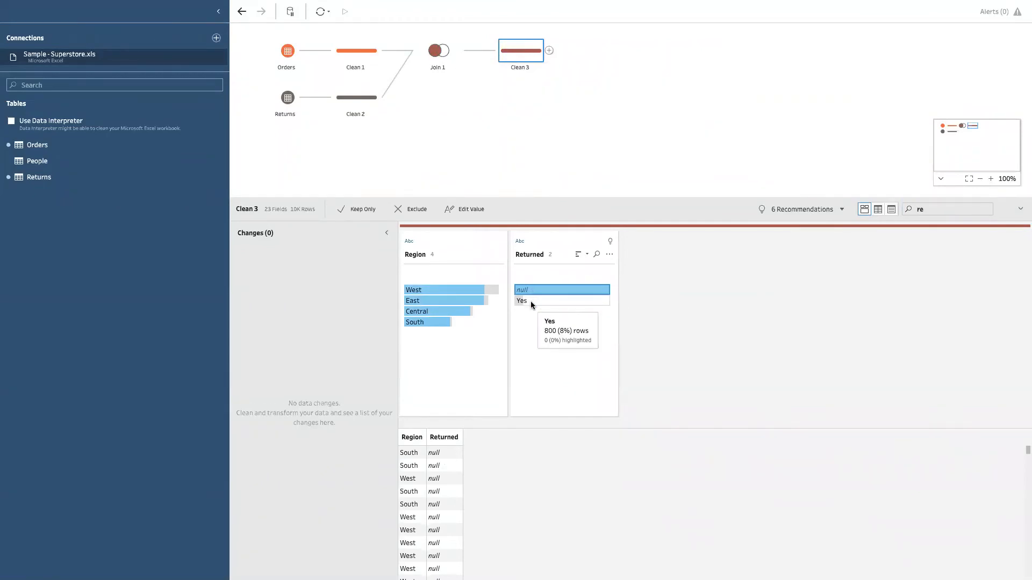
pyautogui.click(530, 302)
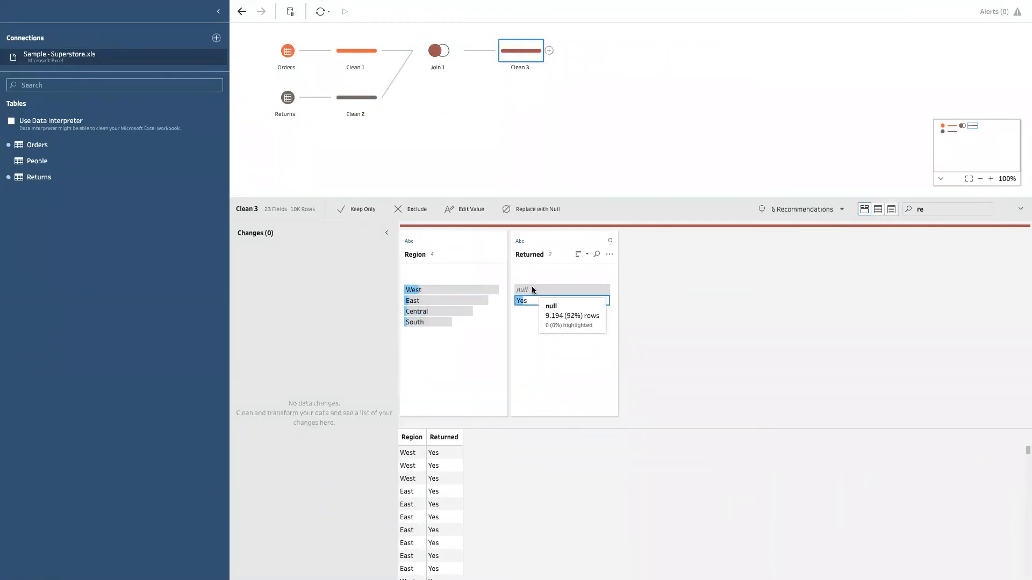
pyautogui.click(530, 288)
pyautogui.click(529, 301)
pyautogui.click(530, 290)
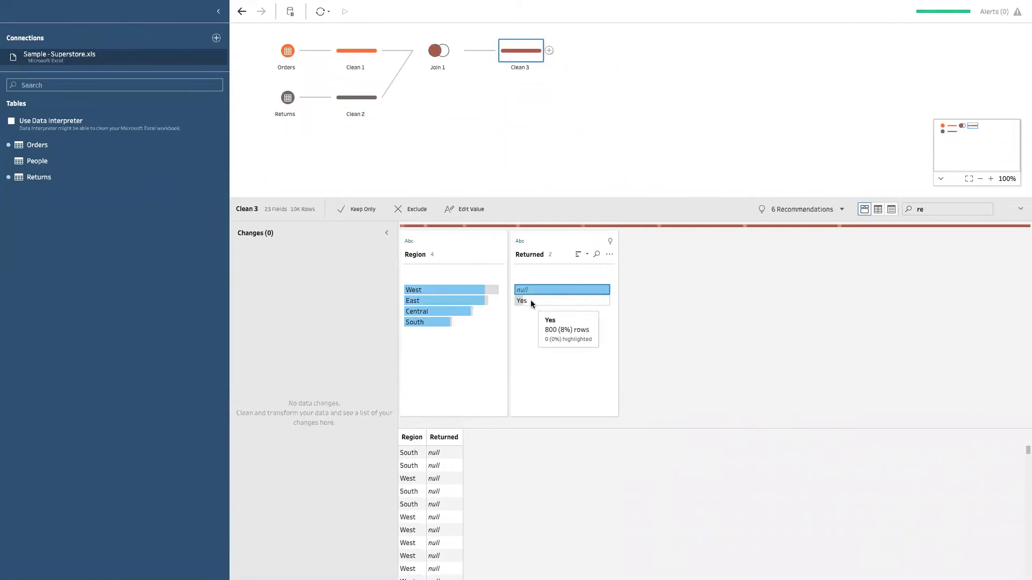
pyautogui.click(532, 300)
pyautogui.click(537, 298)
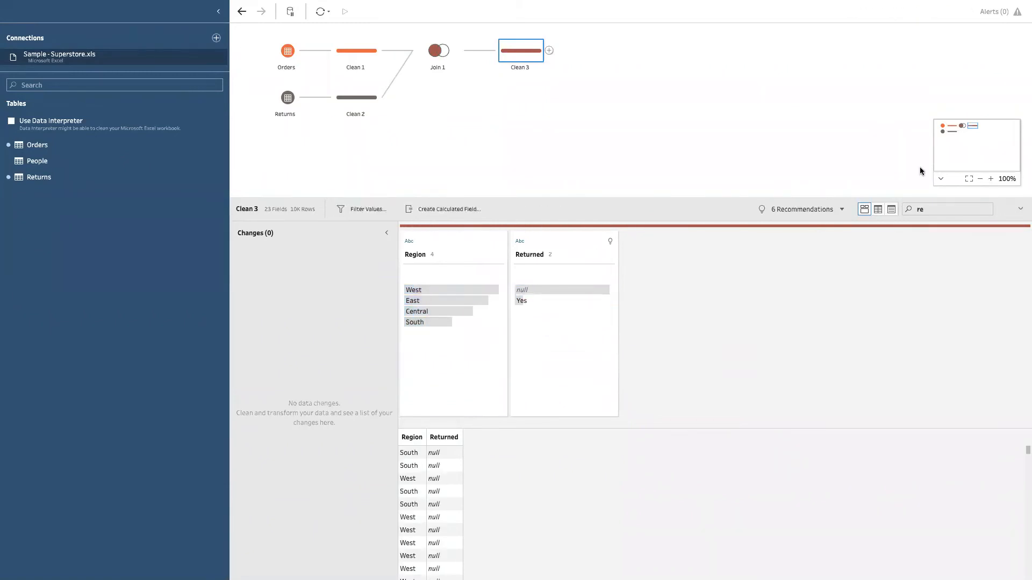
pyautogui.click(671, 183)
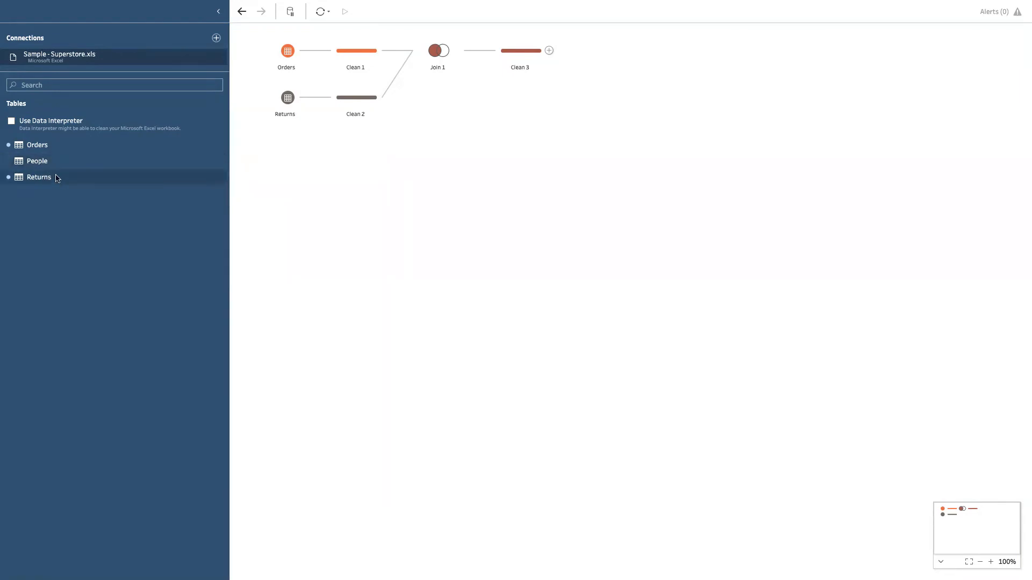
# Step: Add the People table below Returns with its own clean step, and widen the Person column in the data grid
pyautogui.moveTo(48, 162); pyautogui.dragTo(302, 250)
pyautogui.click(302, 144)
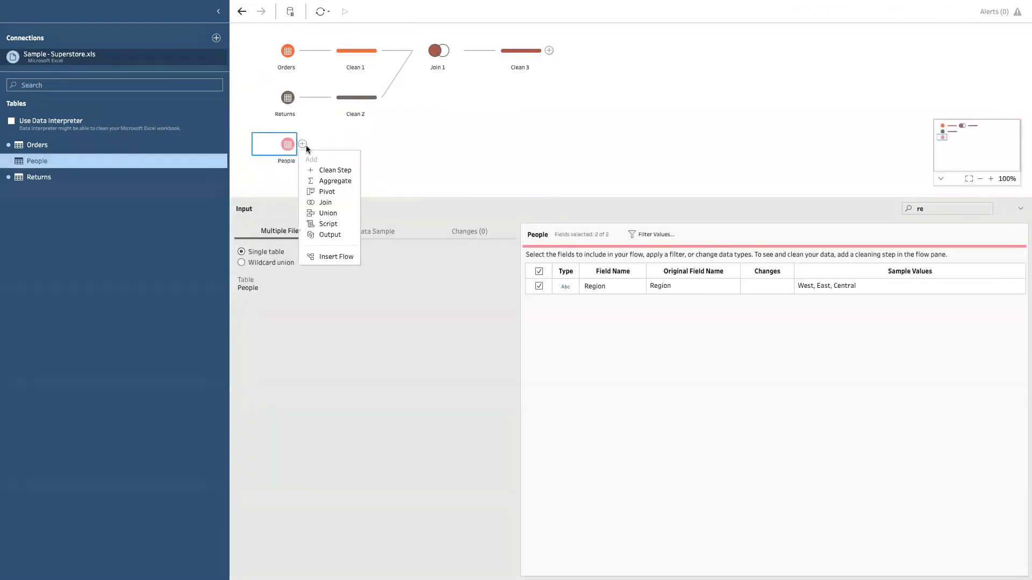
pyautogui.click(331, 170)
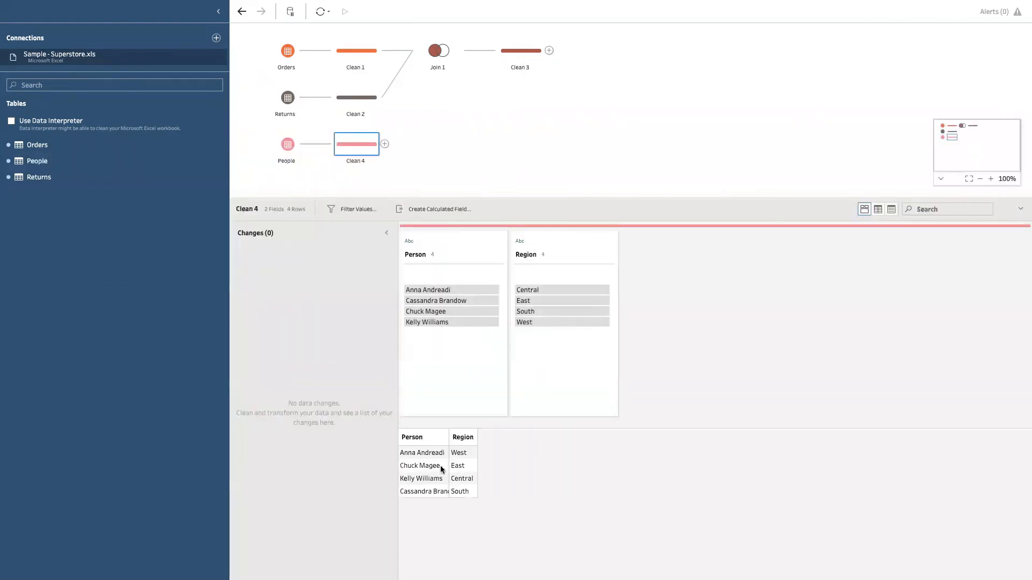
pyautogui.moveTo(450, 442); pyautogui.dragTo(512, 440)
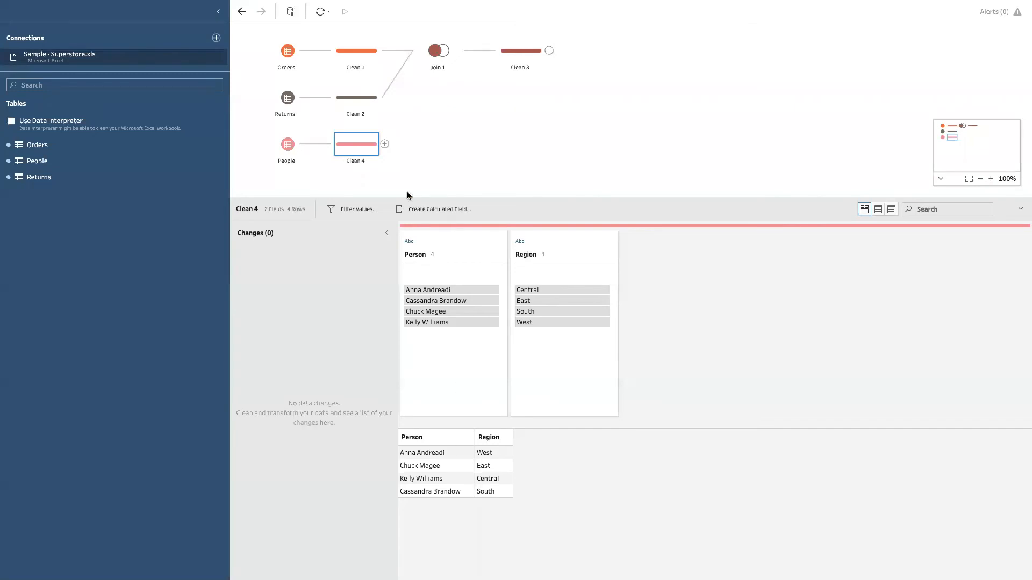
# Step: Join the People clean step to Clean 3 on Region, and add a clean step after the join
pyautogui.moveTo(355, 144); pyautogui.dragTo(556, 53)
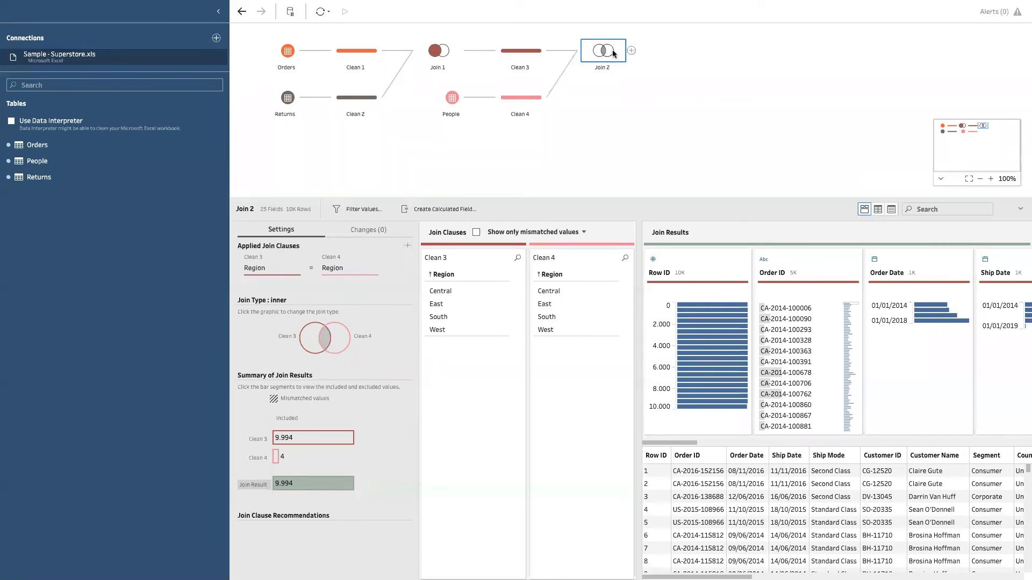
pyautogui.click(631, 50)
pyautogui.click(657, 75)
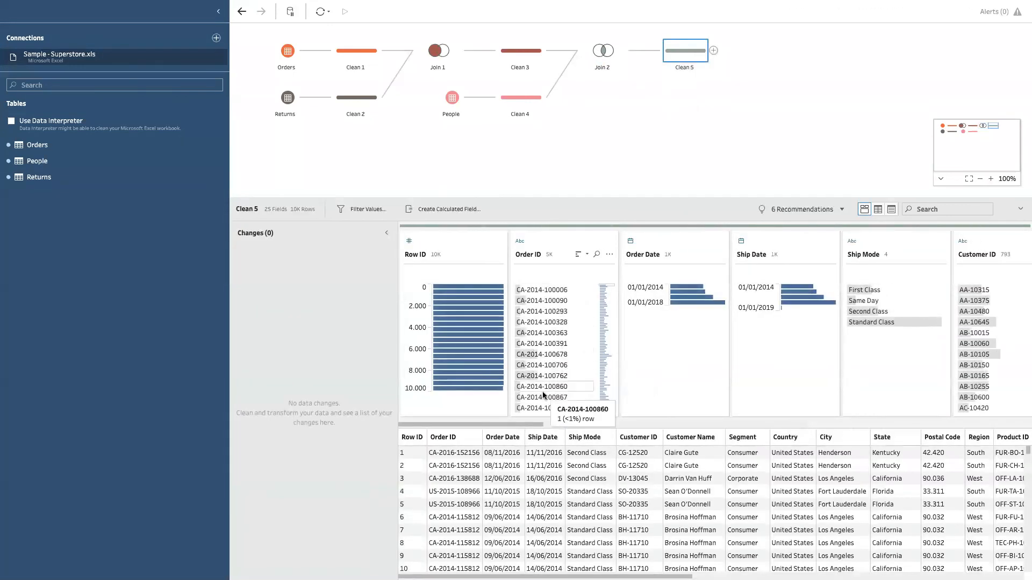
# Step: Look through the Clean 5 field profiles and data rows as far as the Returned, Person and Region-1 fields
pyautogui.moveTo(521, 423); pyautogui.dragTo(606, 424)
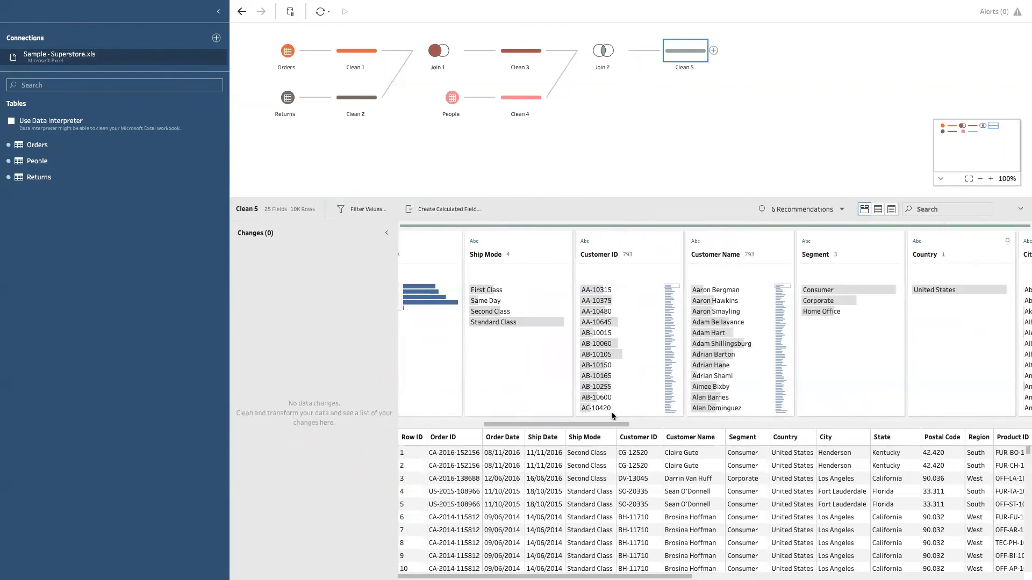
pyautogui.moveTo(593, 425); pyautogui.dragTo(987, 424)
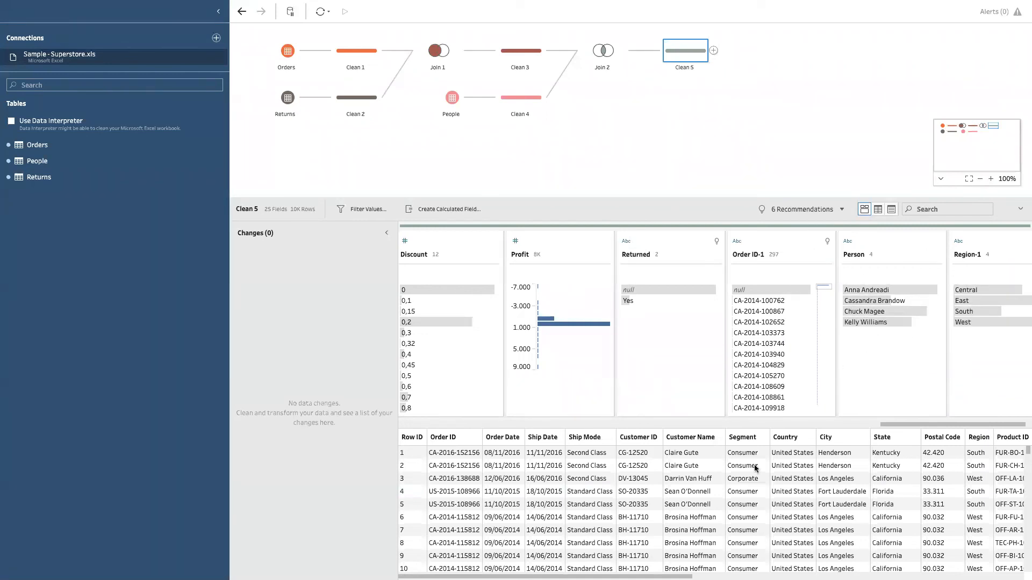
pyautogui.hscroll(10, 987, 566)
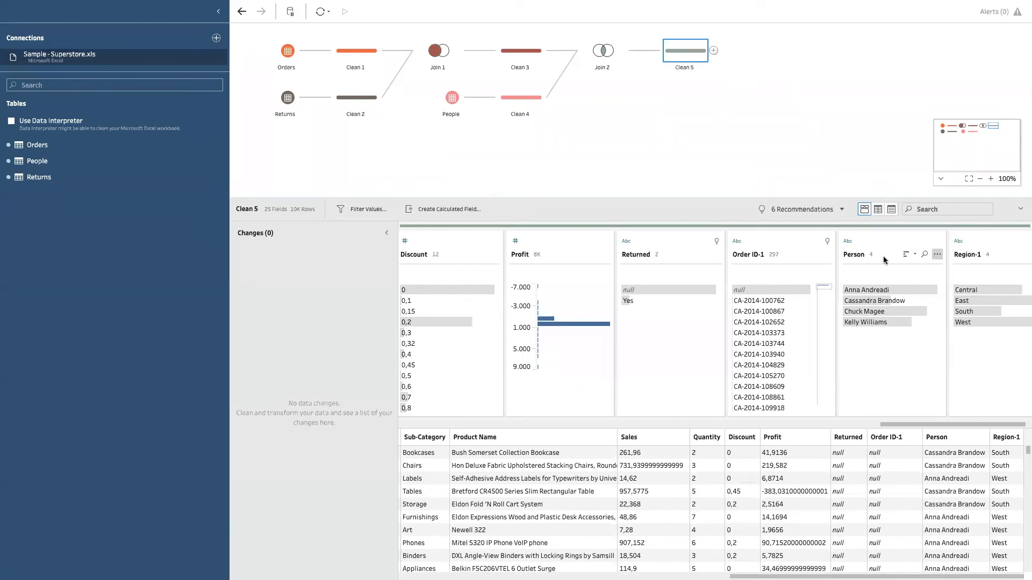
# Step: Search the Clean 5 fields for "region" and remove the duplicate Region-1 field
pyautogui.click(930, 209)
pyautogui.write('region')
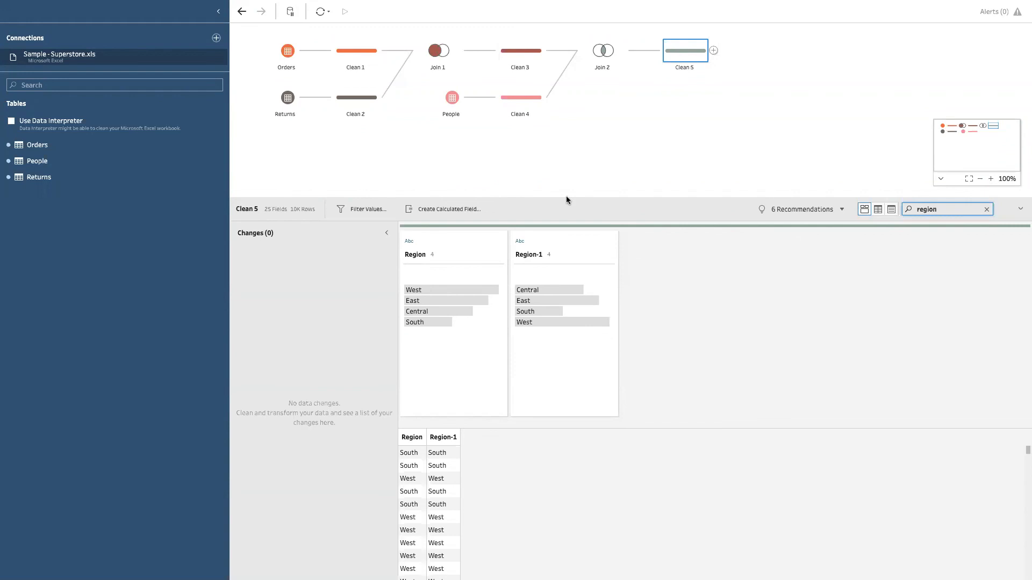
pyautogui.moveTo(607, 256)
pyautogui.click(609, 255)
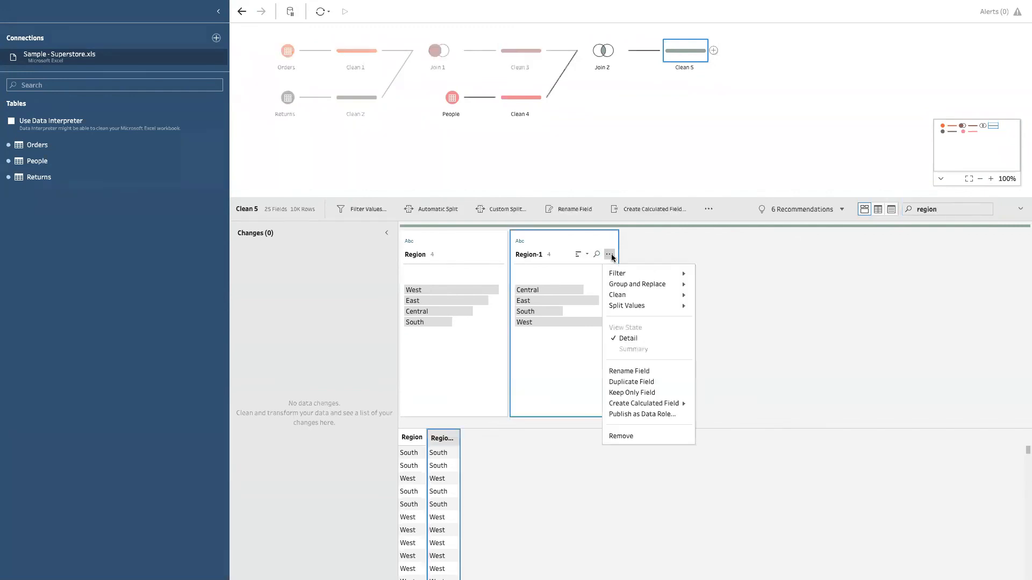
pyautogui.click(627, 436)
pyautogui.click(625, 144)
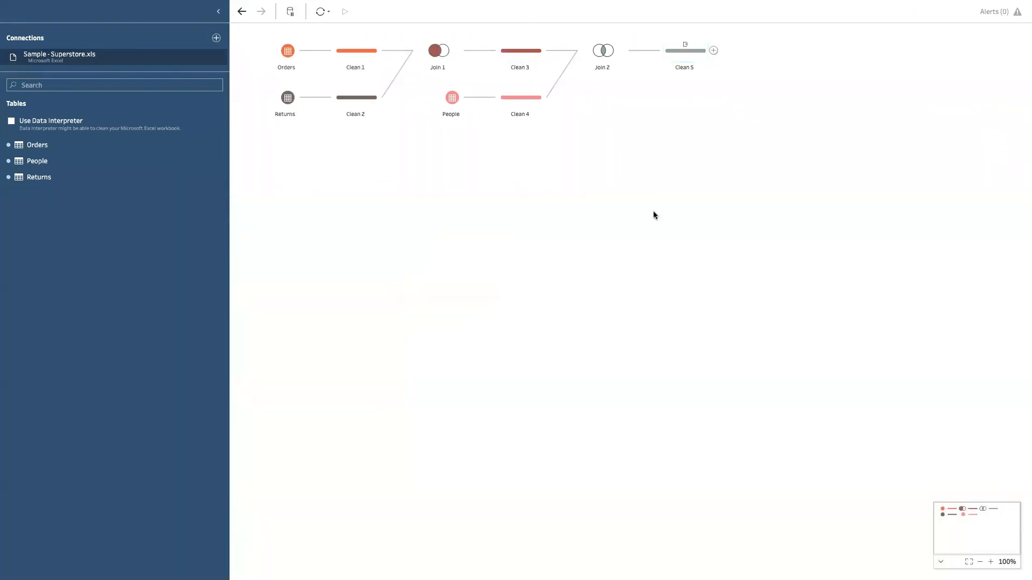